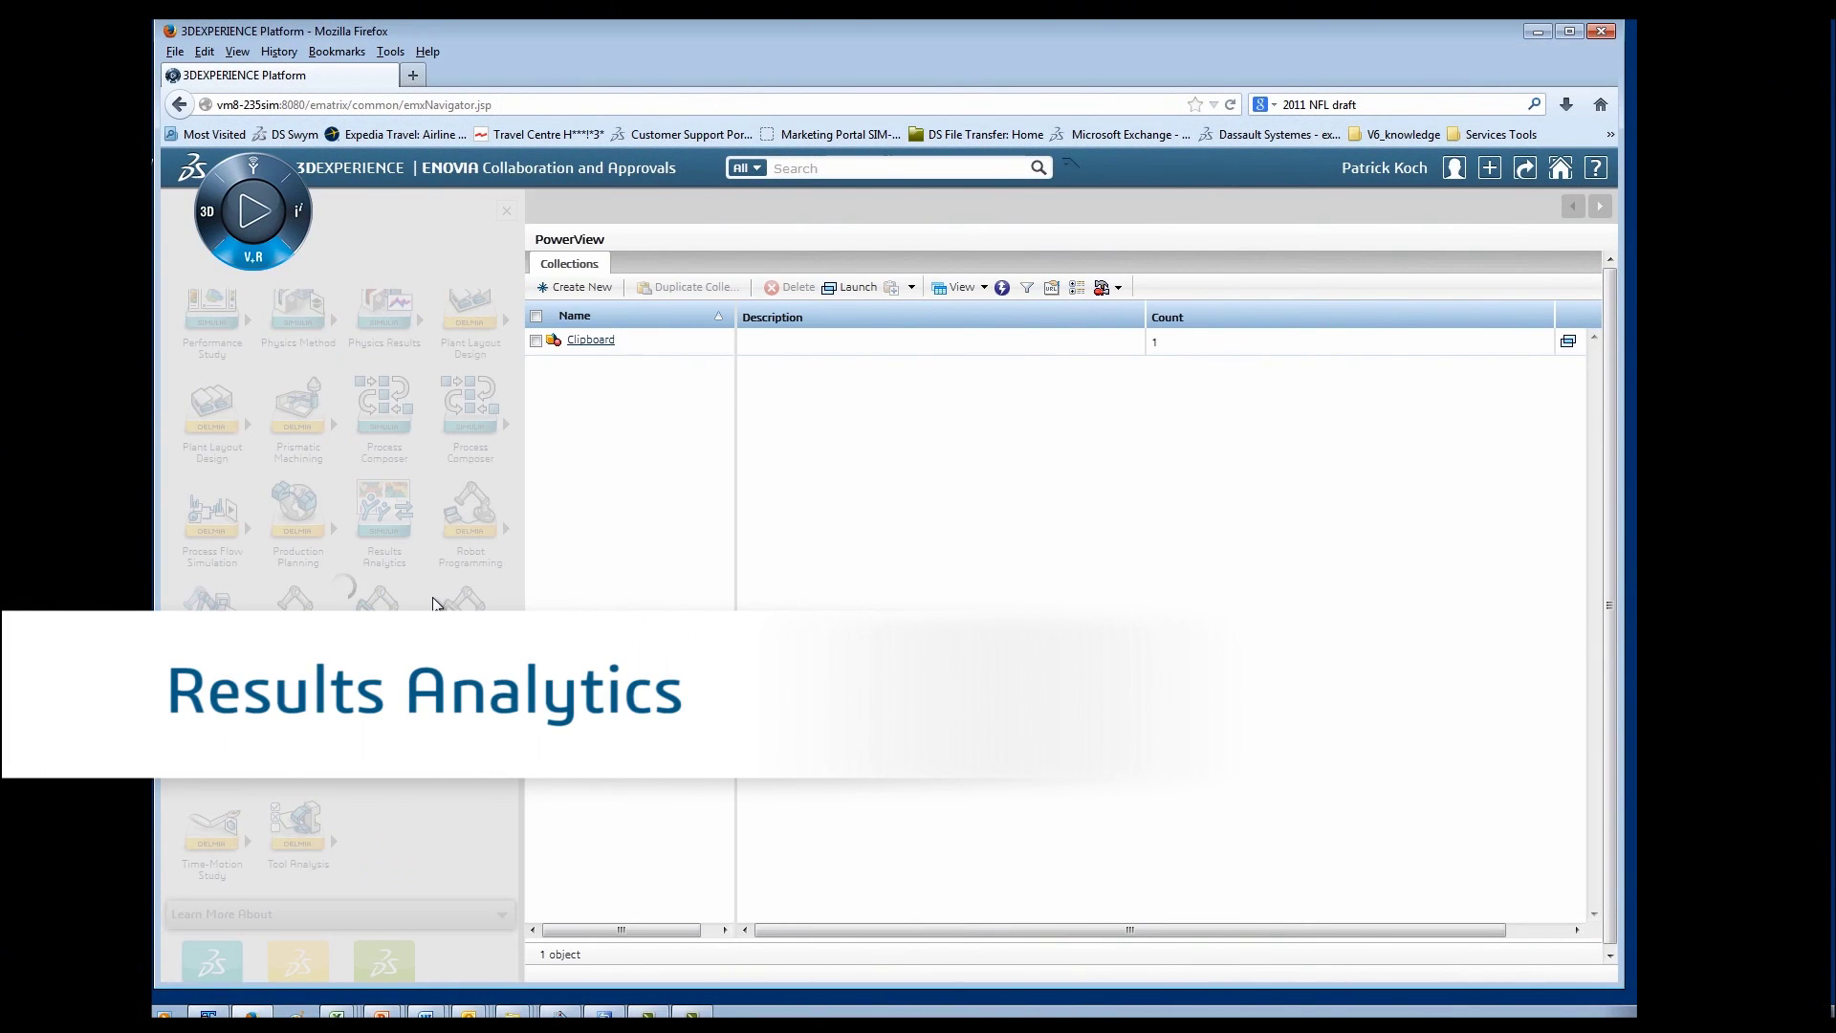
Launch Results Analytics, run analytics on the F15 case, and dismiss the Welcome introduction
{"action": "left_click", "coordinate": [386, 515]}
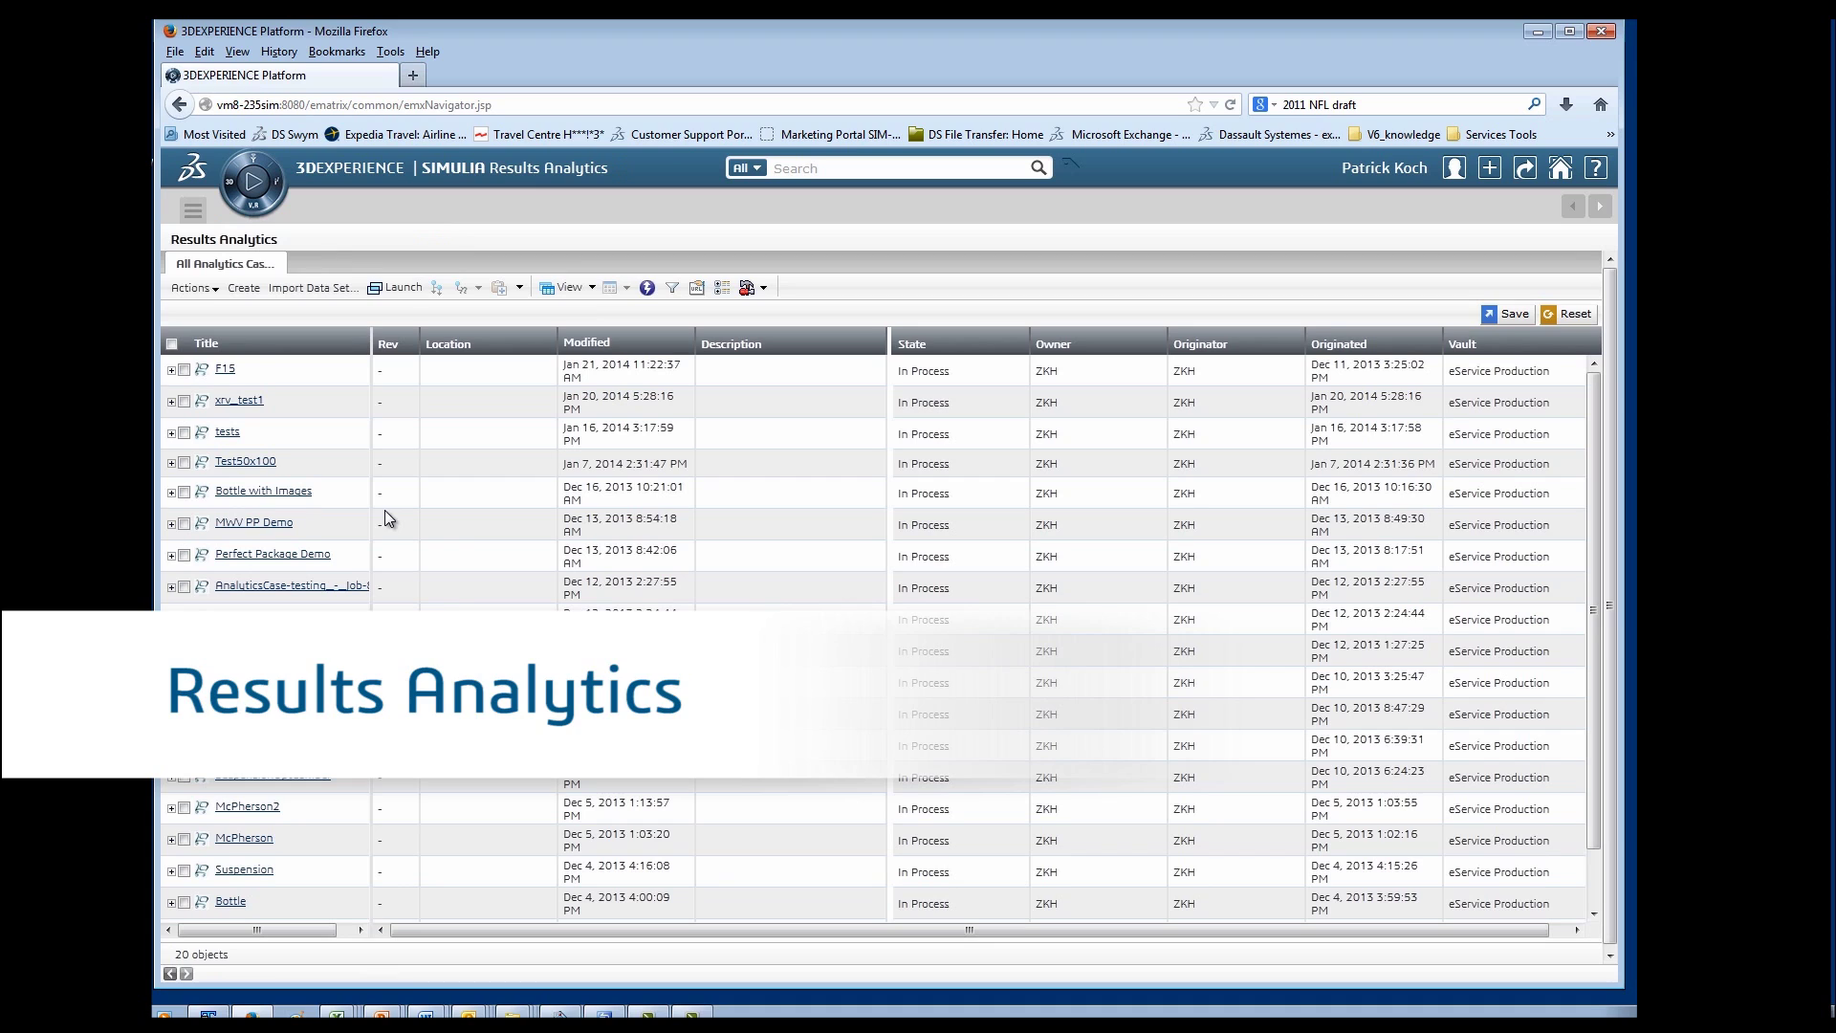
{"action": "left_click", "coordinate": [225, 369]}
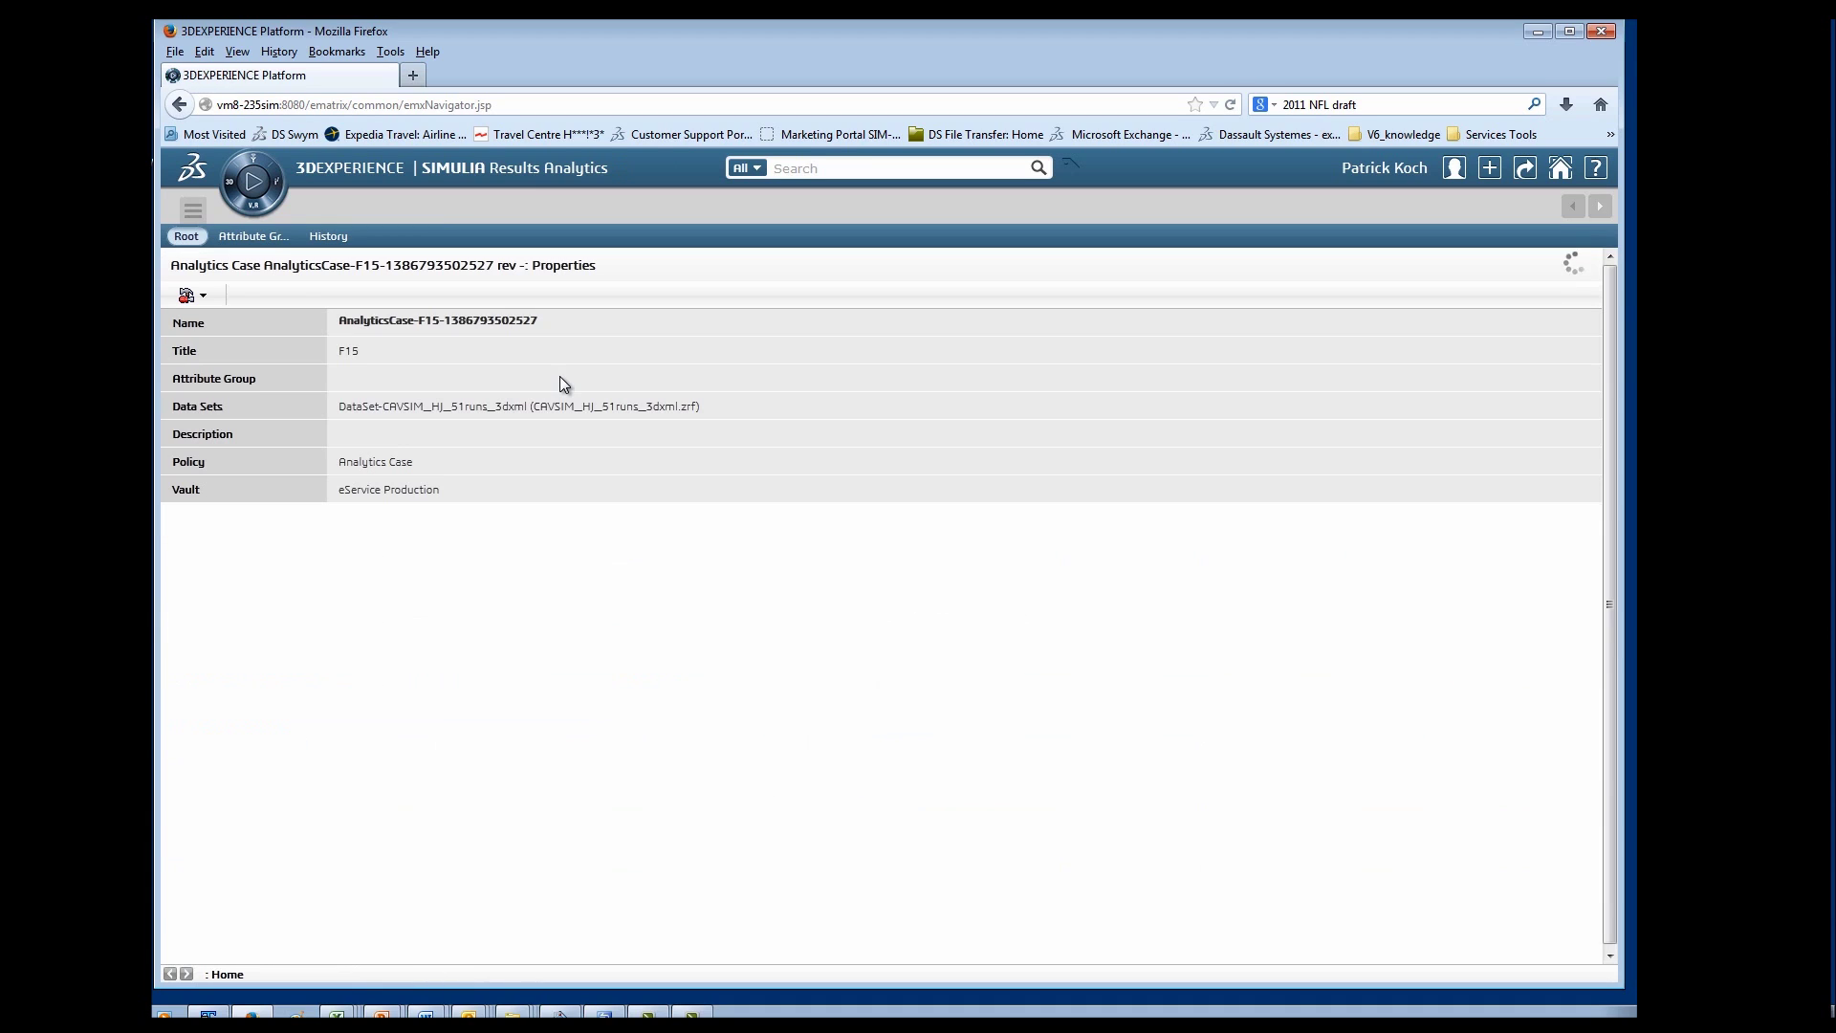
{"action": "left_click", "coordinate": [348, 295]}
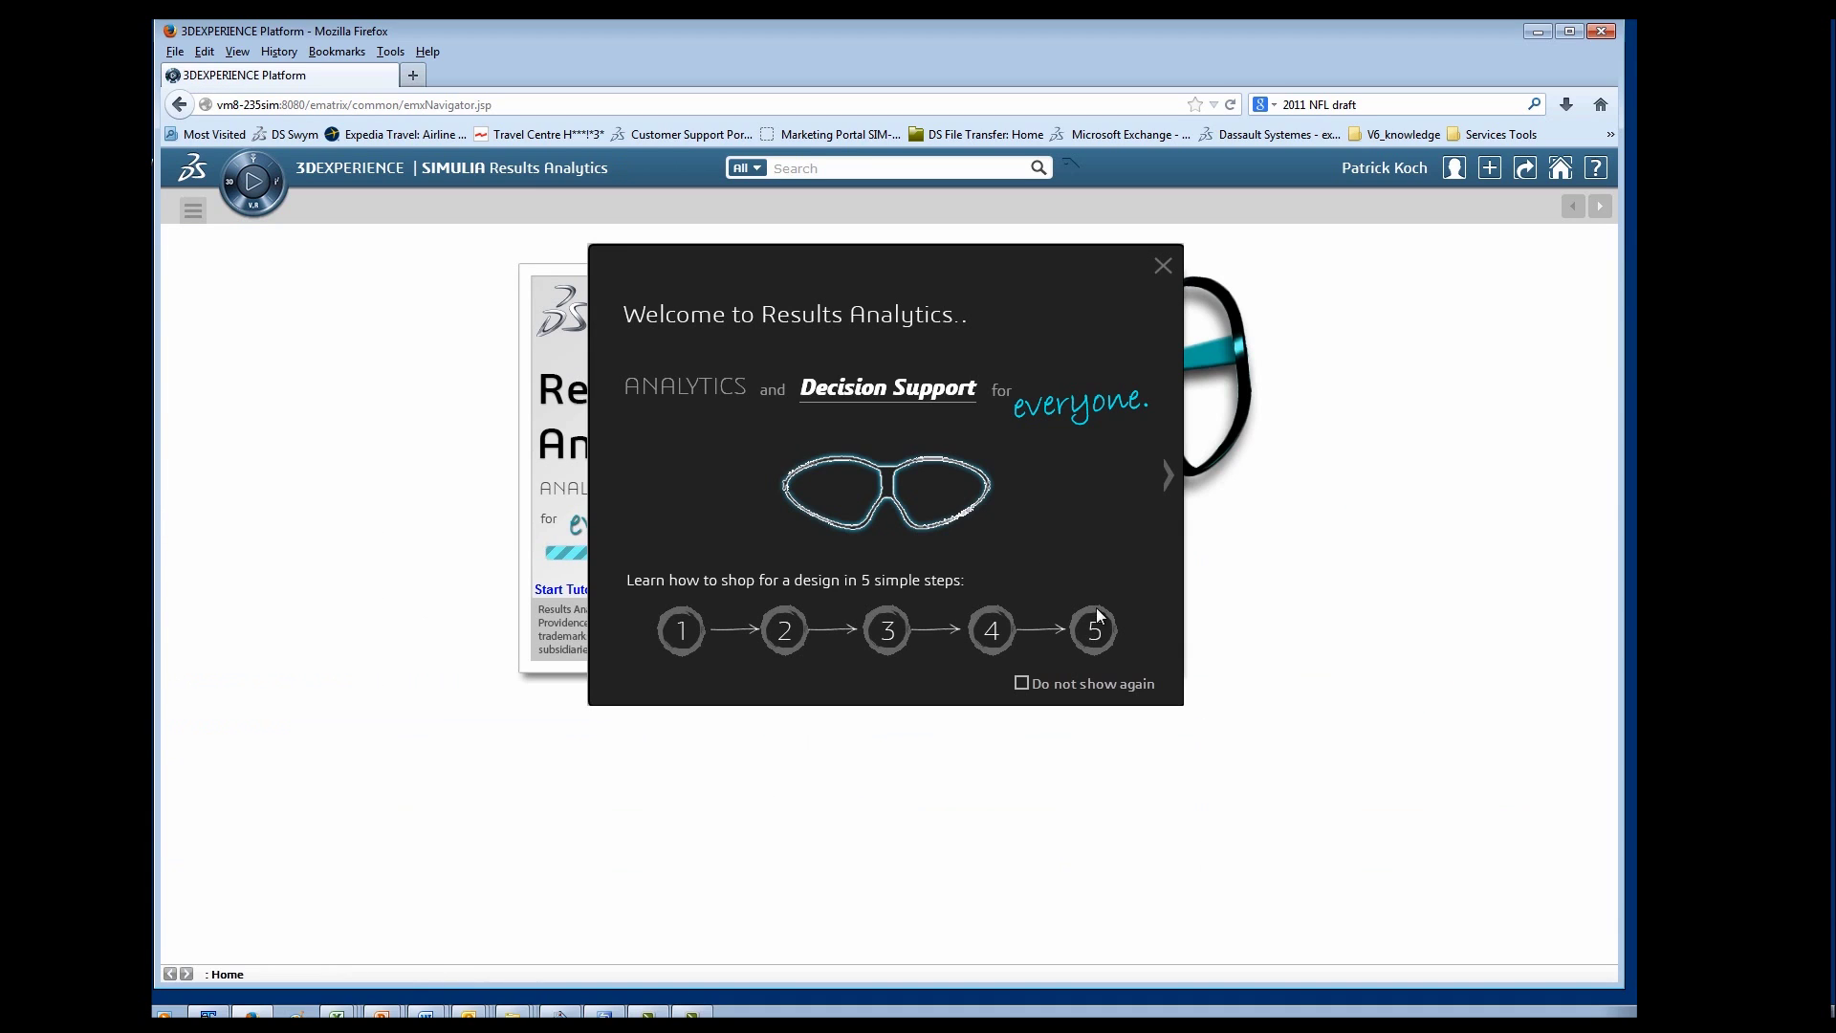
{"action": "left_click", "coordinate": [1169, 268]}
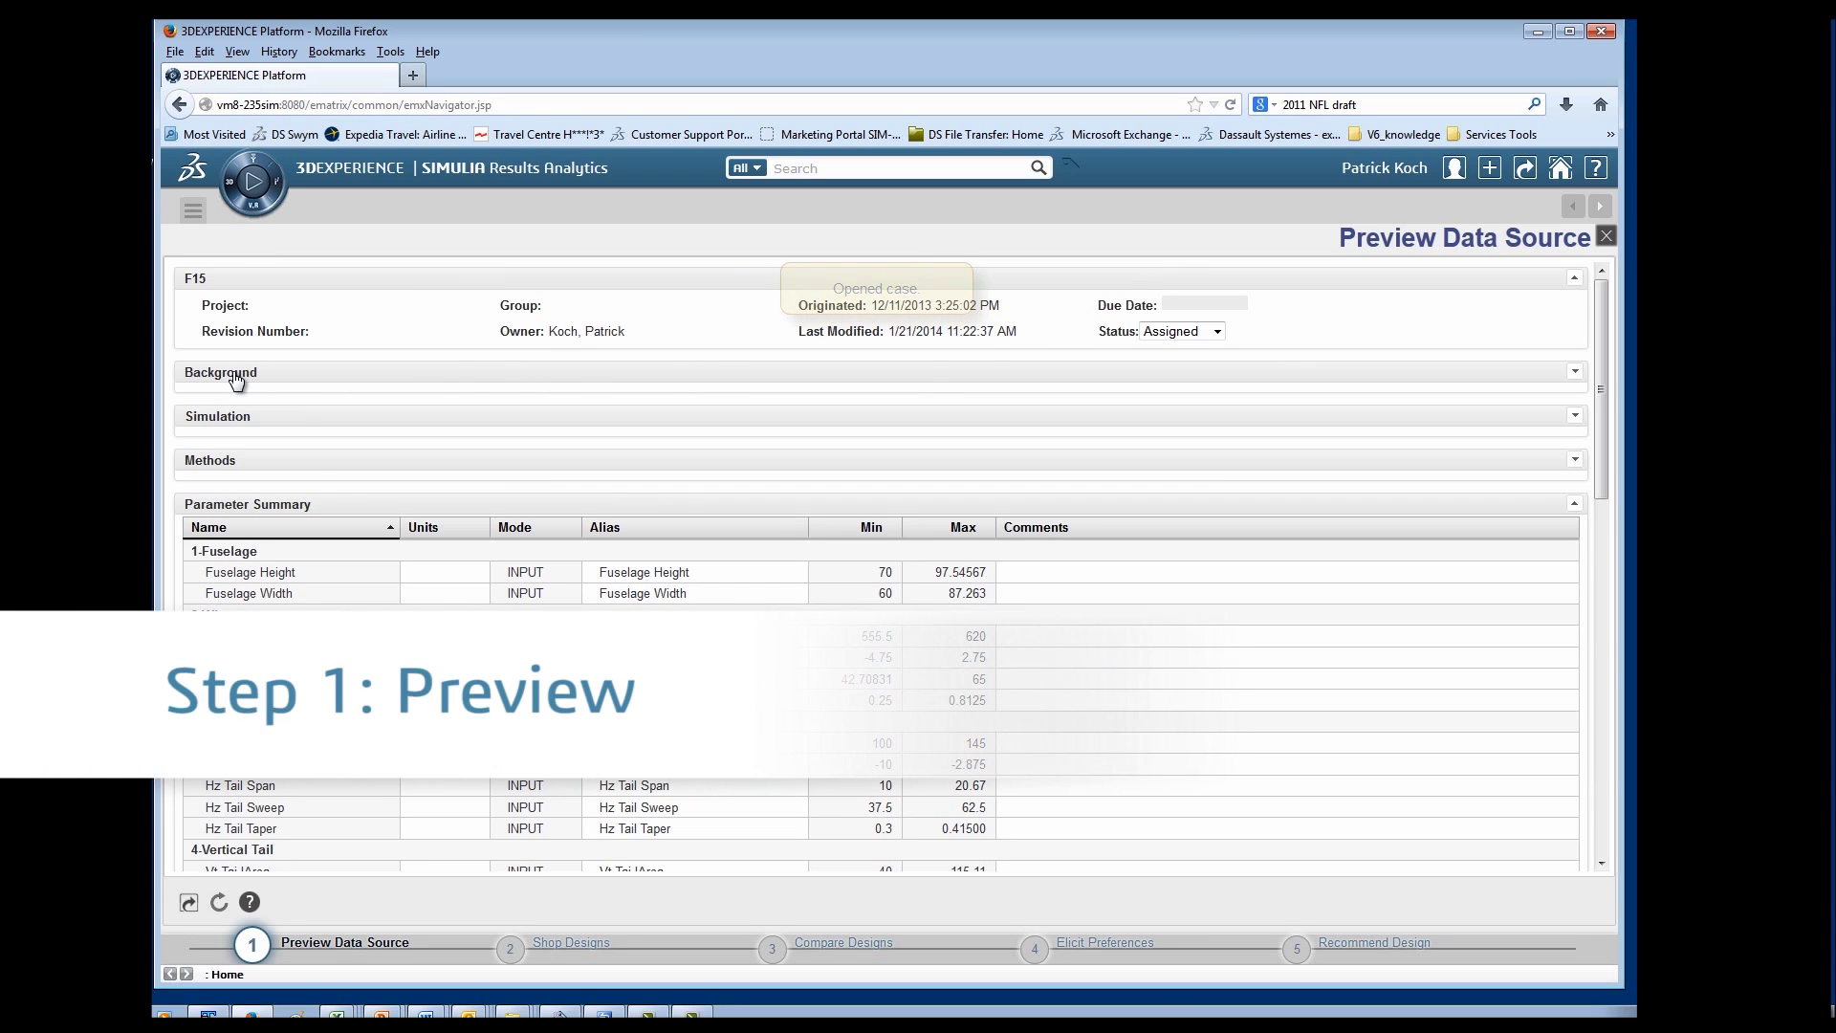
Expand Simulation, scroll through the Parameter Statistics histograms, and advance to step 2 Shop Designs
{"action": "left_click", "coordinate": [230, 423]}
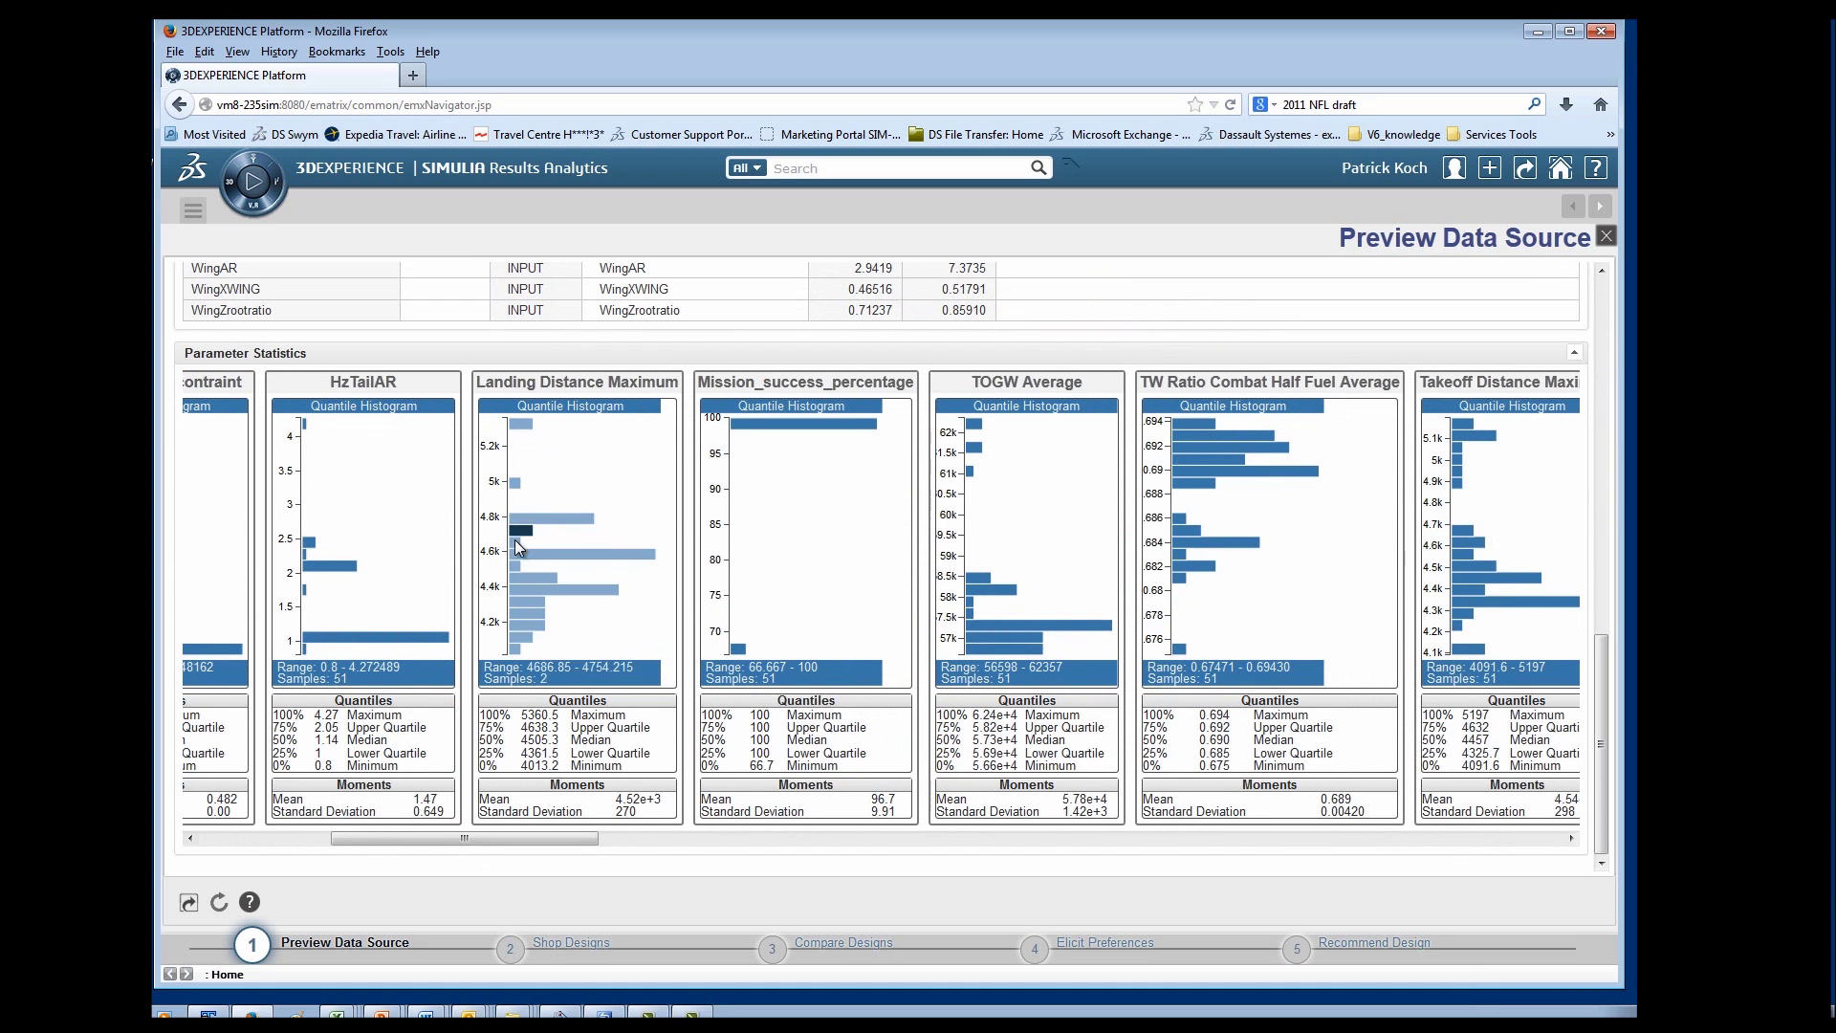
{"action": "scroll", "coordinate": [721, 846], "scroll_direction": "right", "scroll_amount": 5}
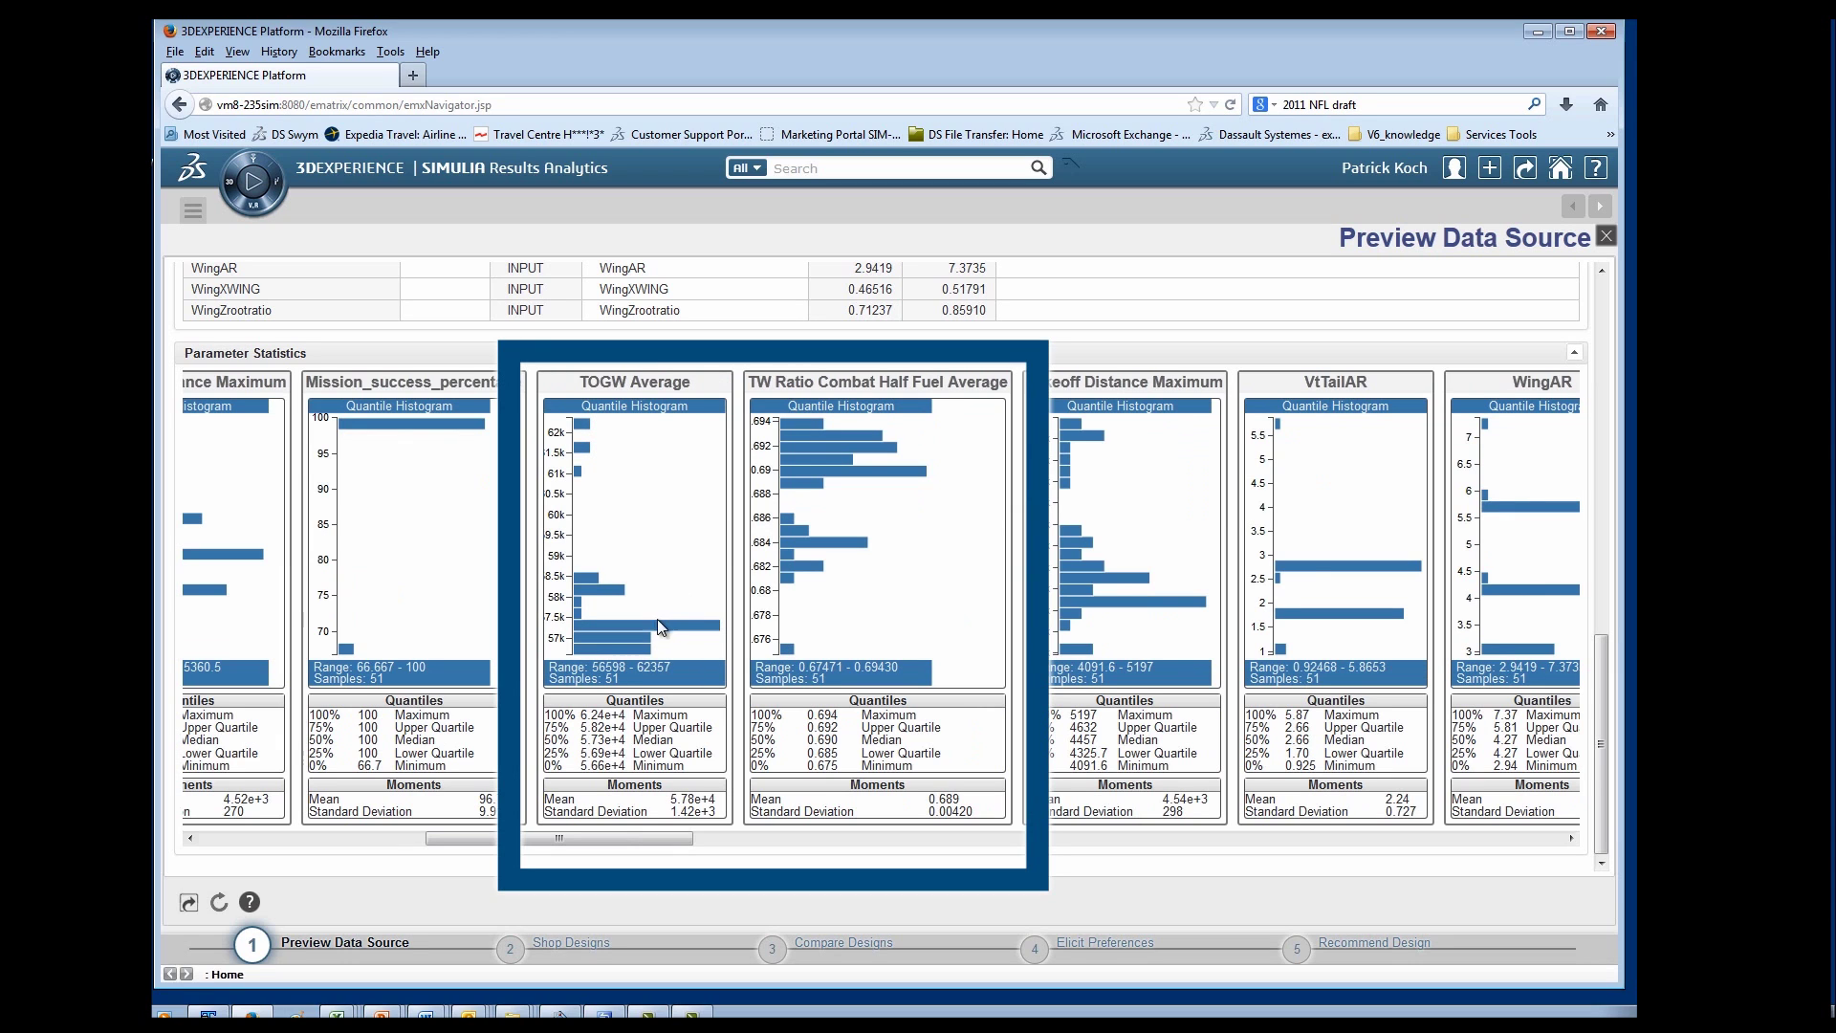
{"action": "left_click", "coordinate": [512, 947]}
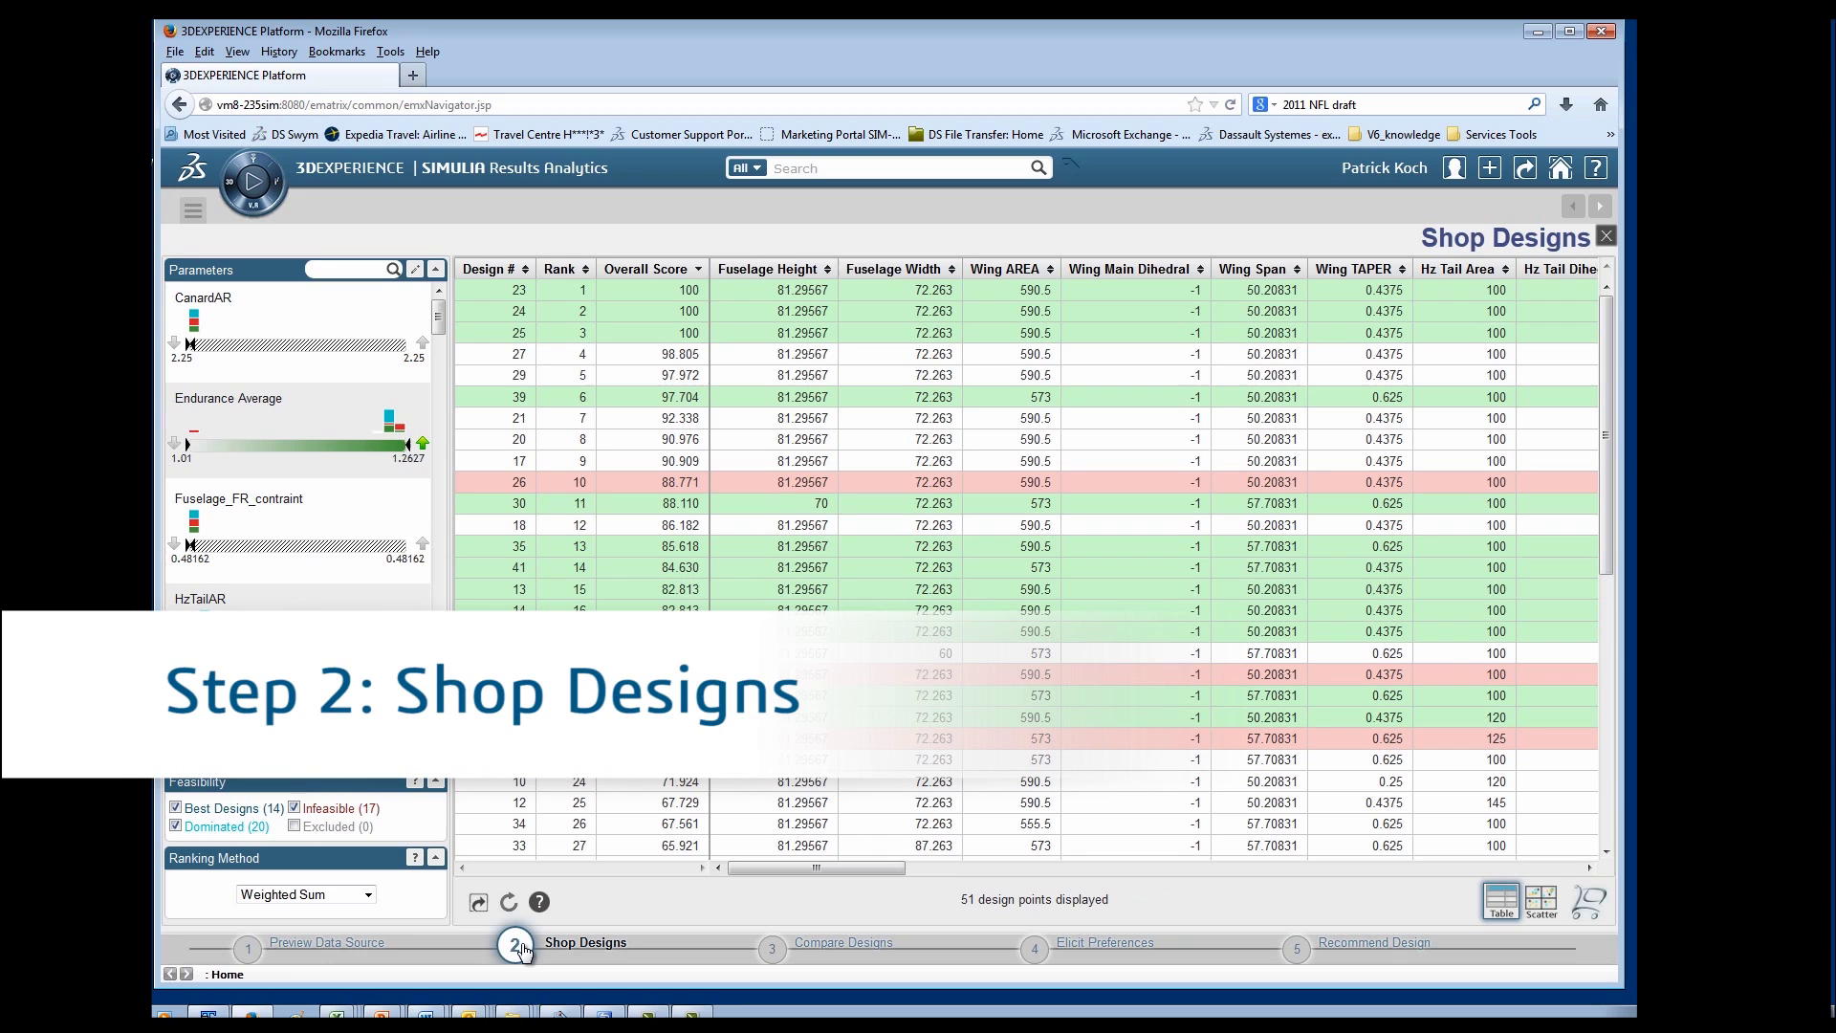
{"action": "scroll", "coordinate": [1616, 460], "scroll_direction": "down", "scroll_amount": 5}
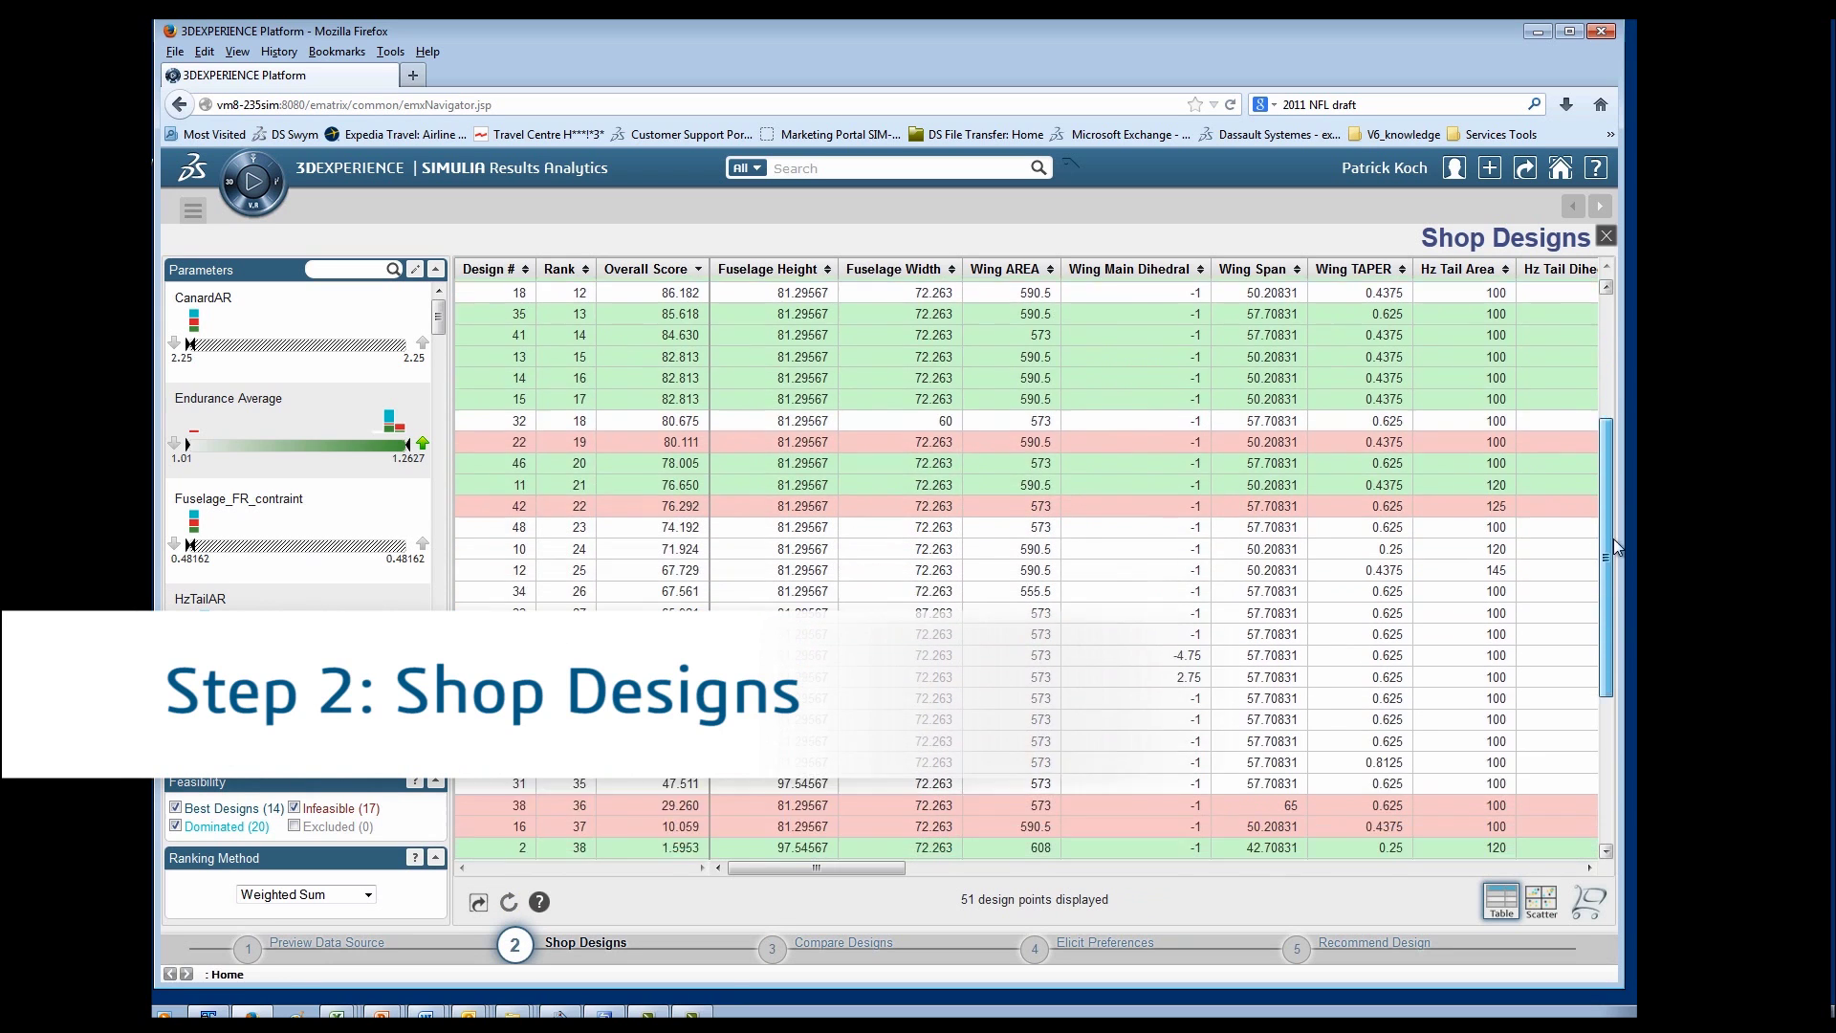
{"action": "scroll", "coordinate": [1614, 522], "scroll_direction": "up", "scroll_amount": 5}
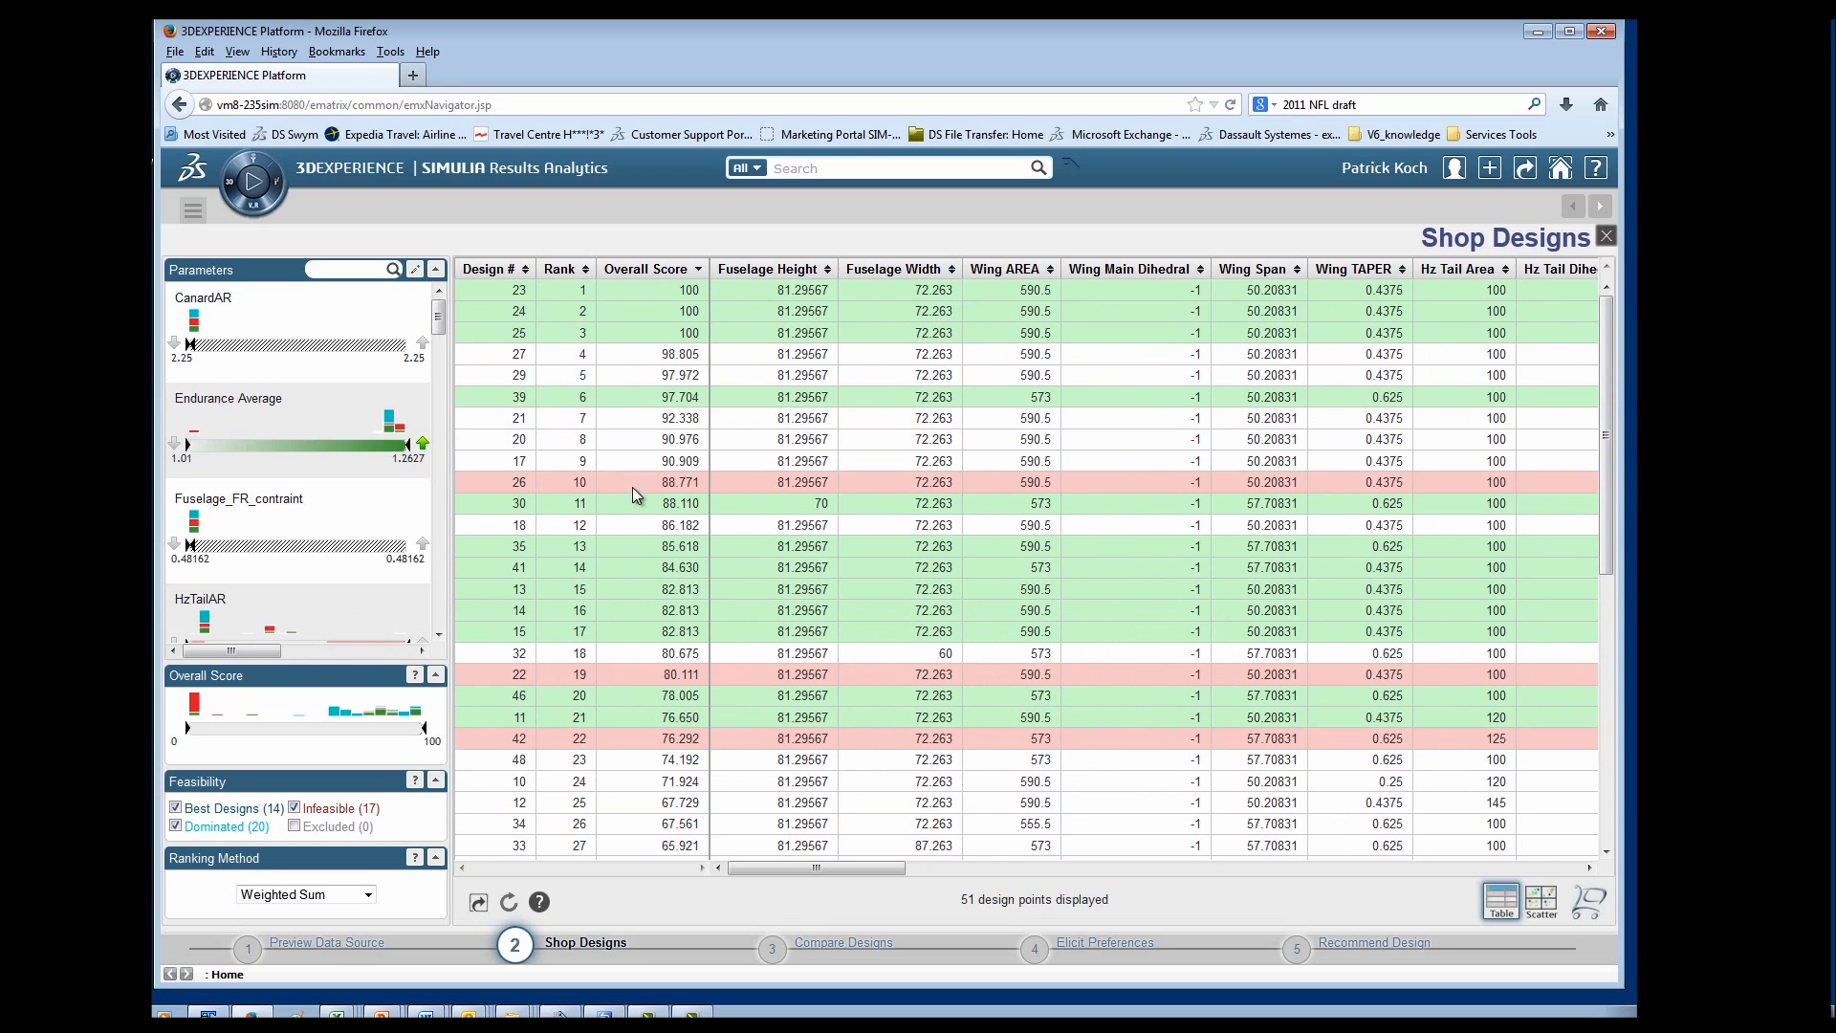
{"action": "left_click", "coordinate": [416, 268]}
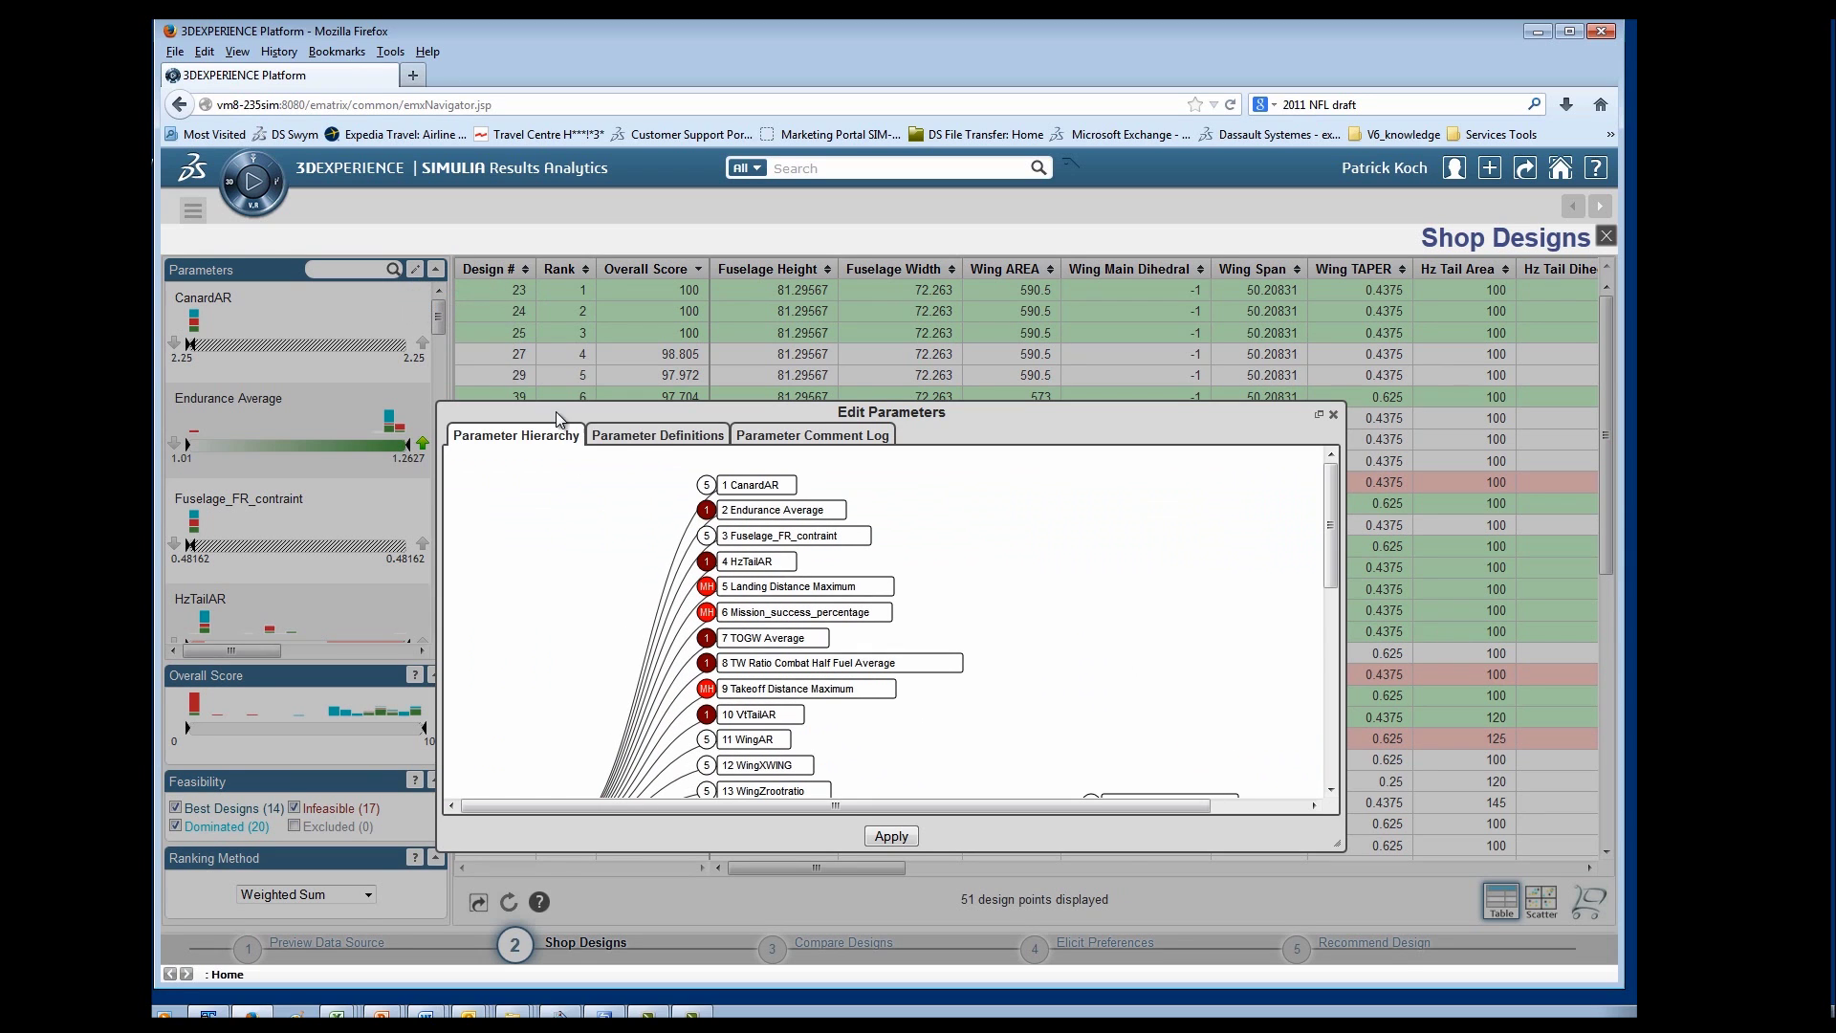
{"action": "left_click_drag", "start_coordinate": [646, 407], "coordinate": [624, 262]}
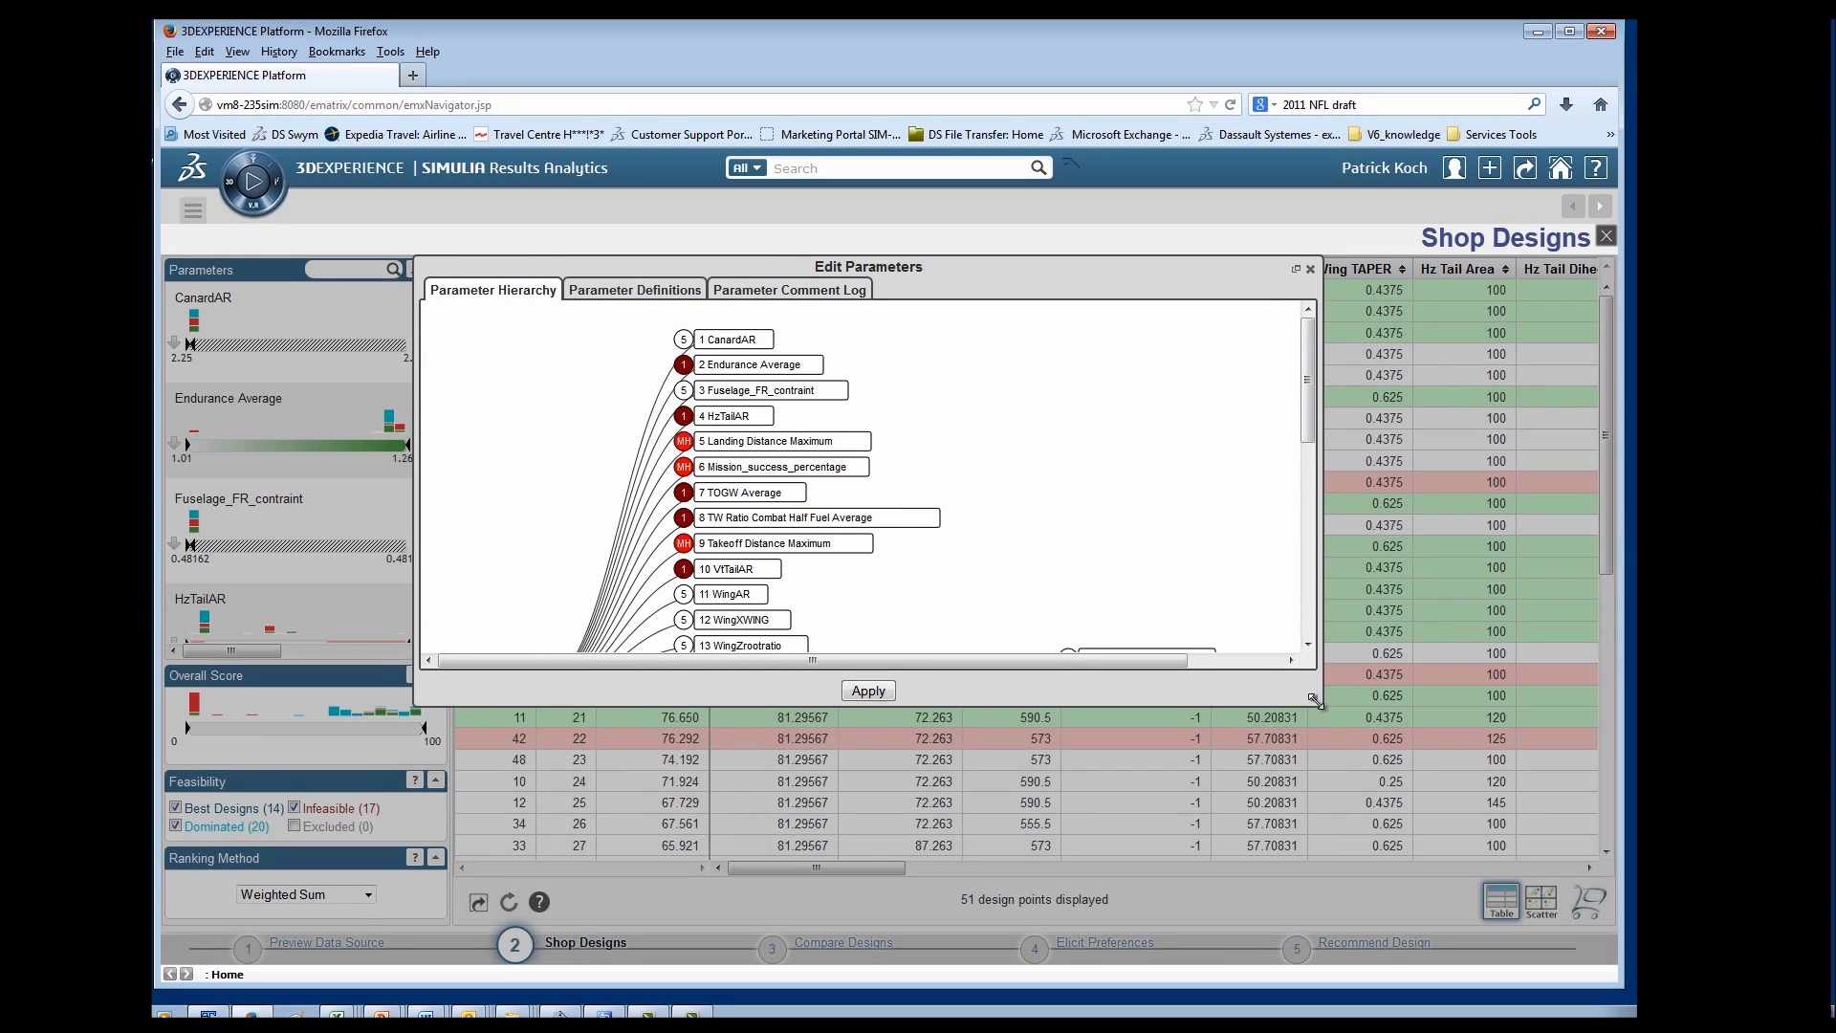
{"action": "left_click_drag", "start_coordinate": [1316, 701], "coordinate": [1607, 942]}
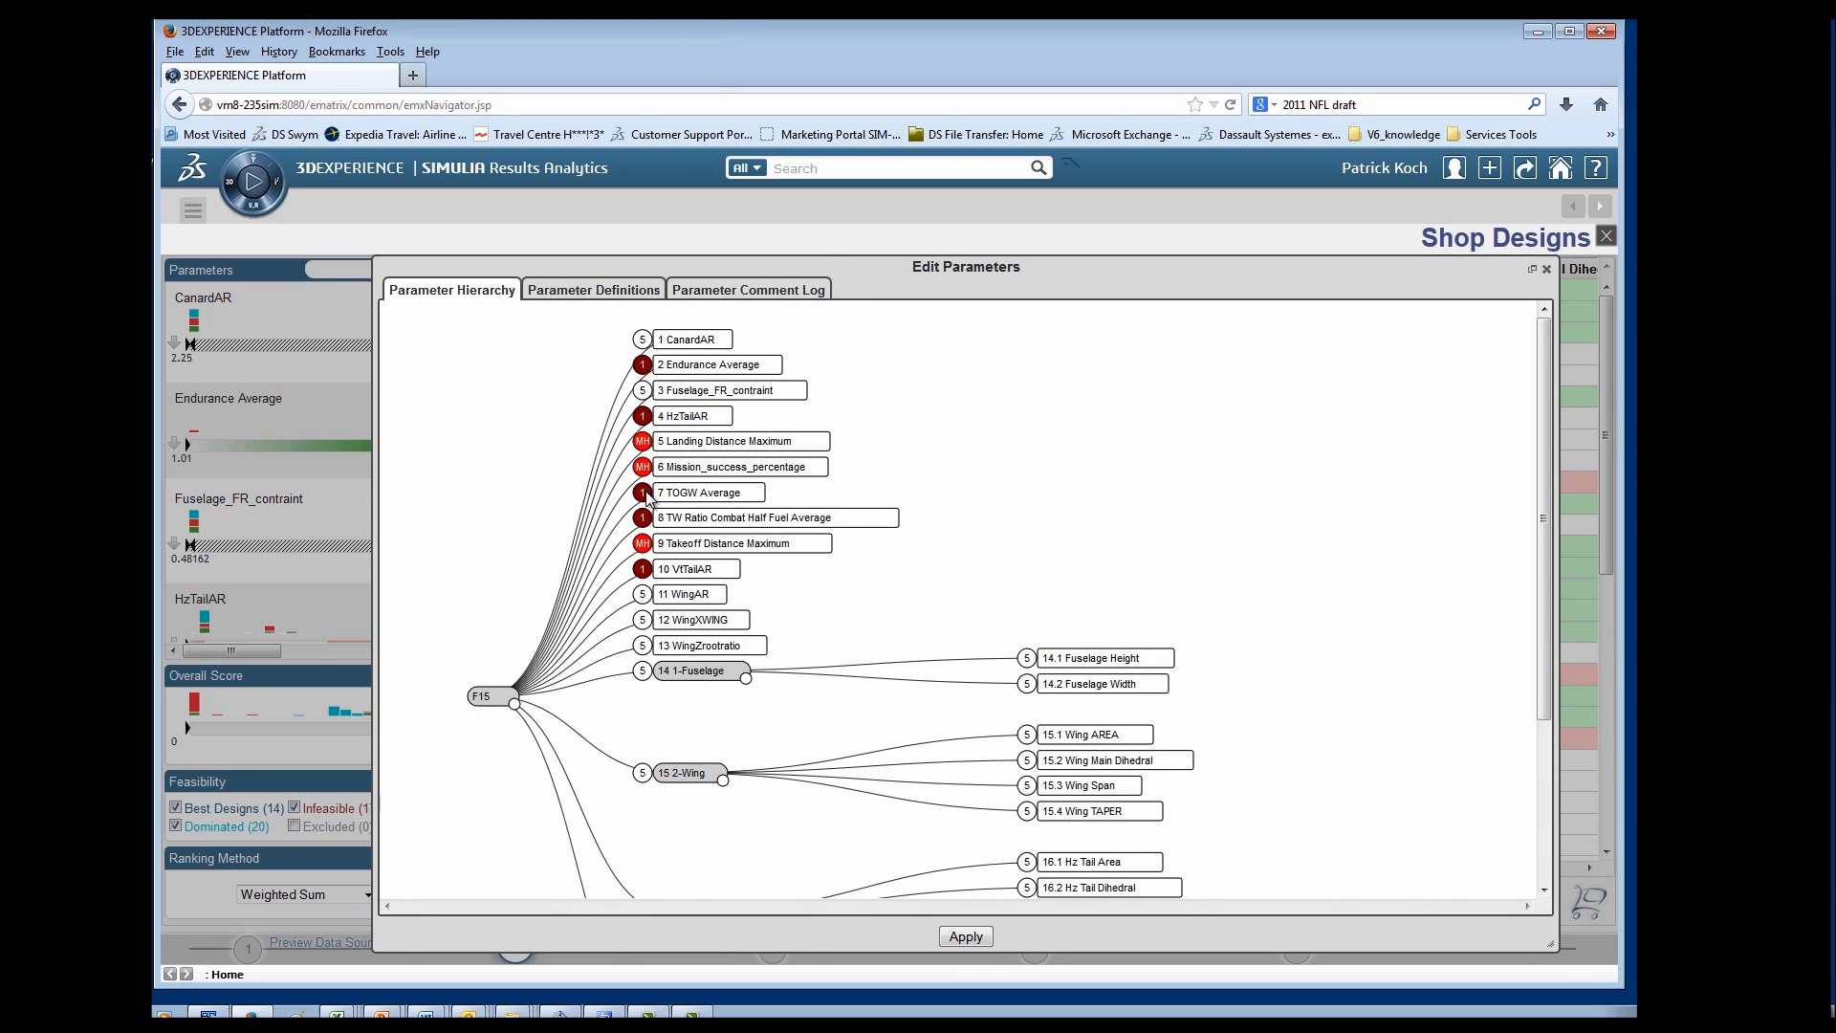
{"action": "left_click", "coordinate": [572, 292]}
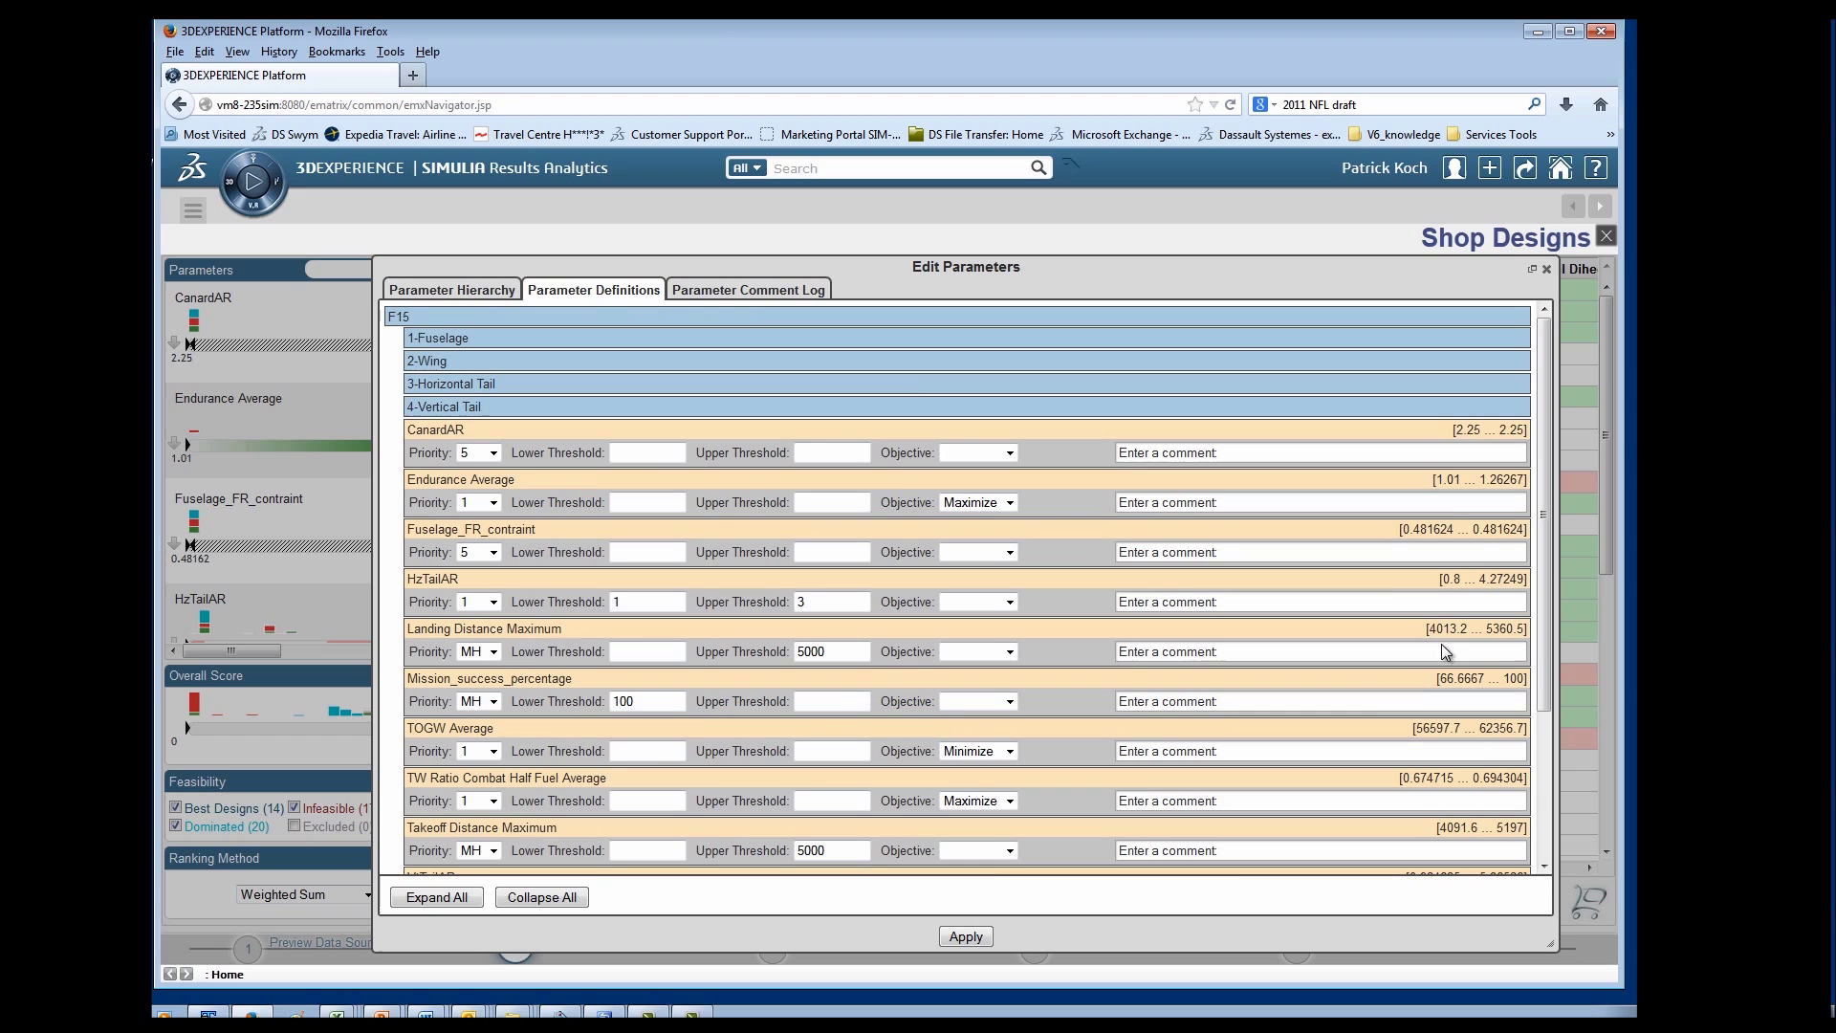
{"action": "scroll", "coordinate": [1527, 617], "scroll_direction": "down", "scroll_amount": 2}
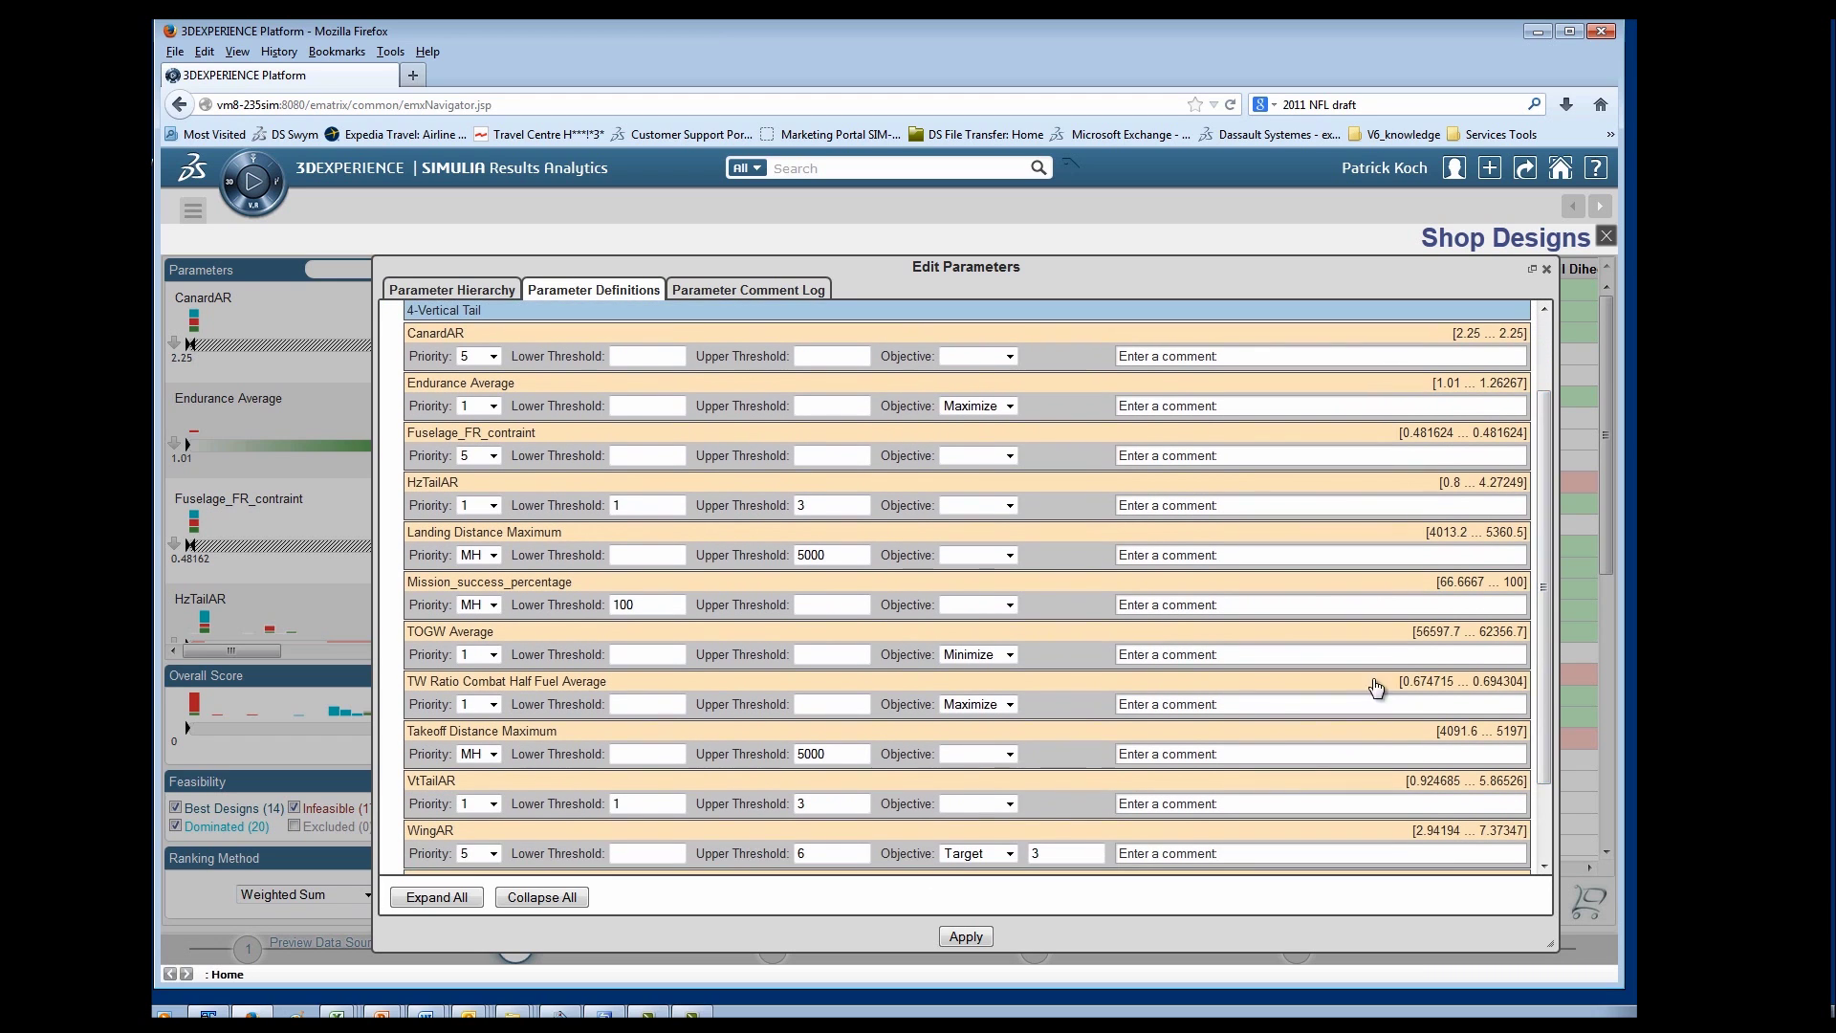
{"action": "left_click", "coordinate": [485, 558]}
{"action": "left_click", "coordinate": [476, 583]}
{"action": "left_click", "coordinate": [977, 406]}
{"action": "left_click", "coordinate": [1547, 269]}
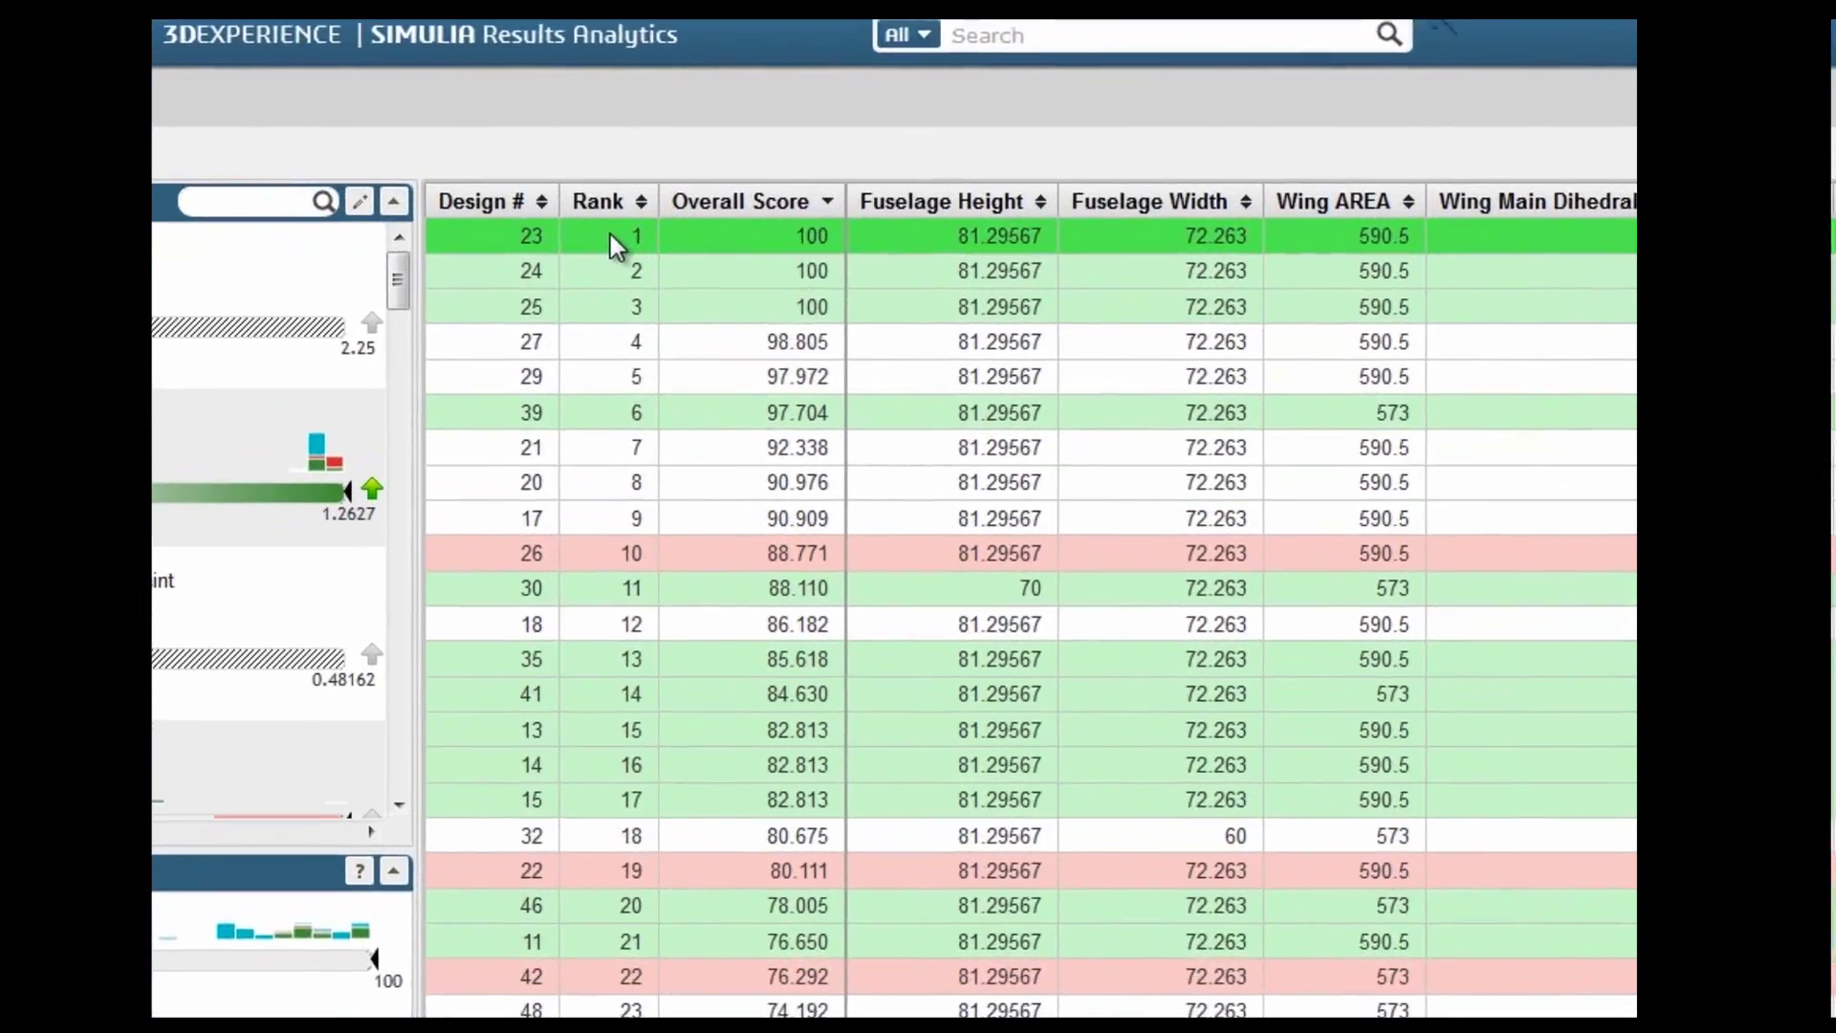
Add Design 23 to the basket from its row's context menu
{"action": "left_click", "coordinate": [568, 288]}
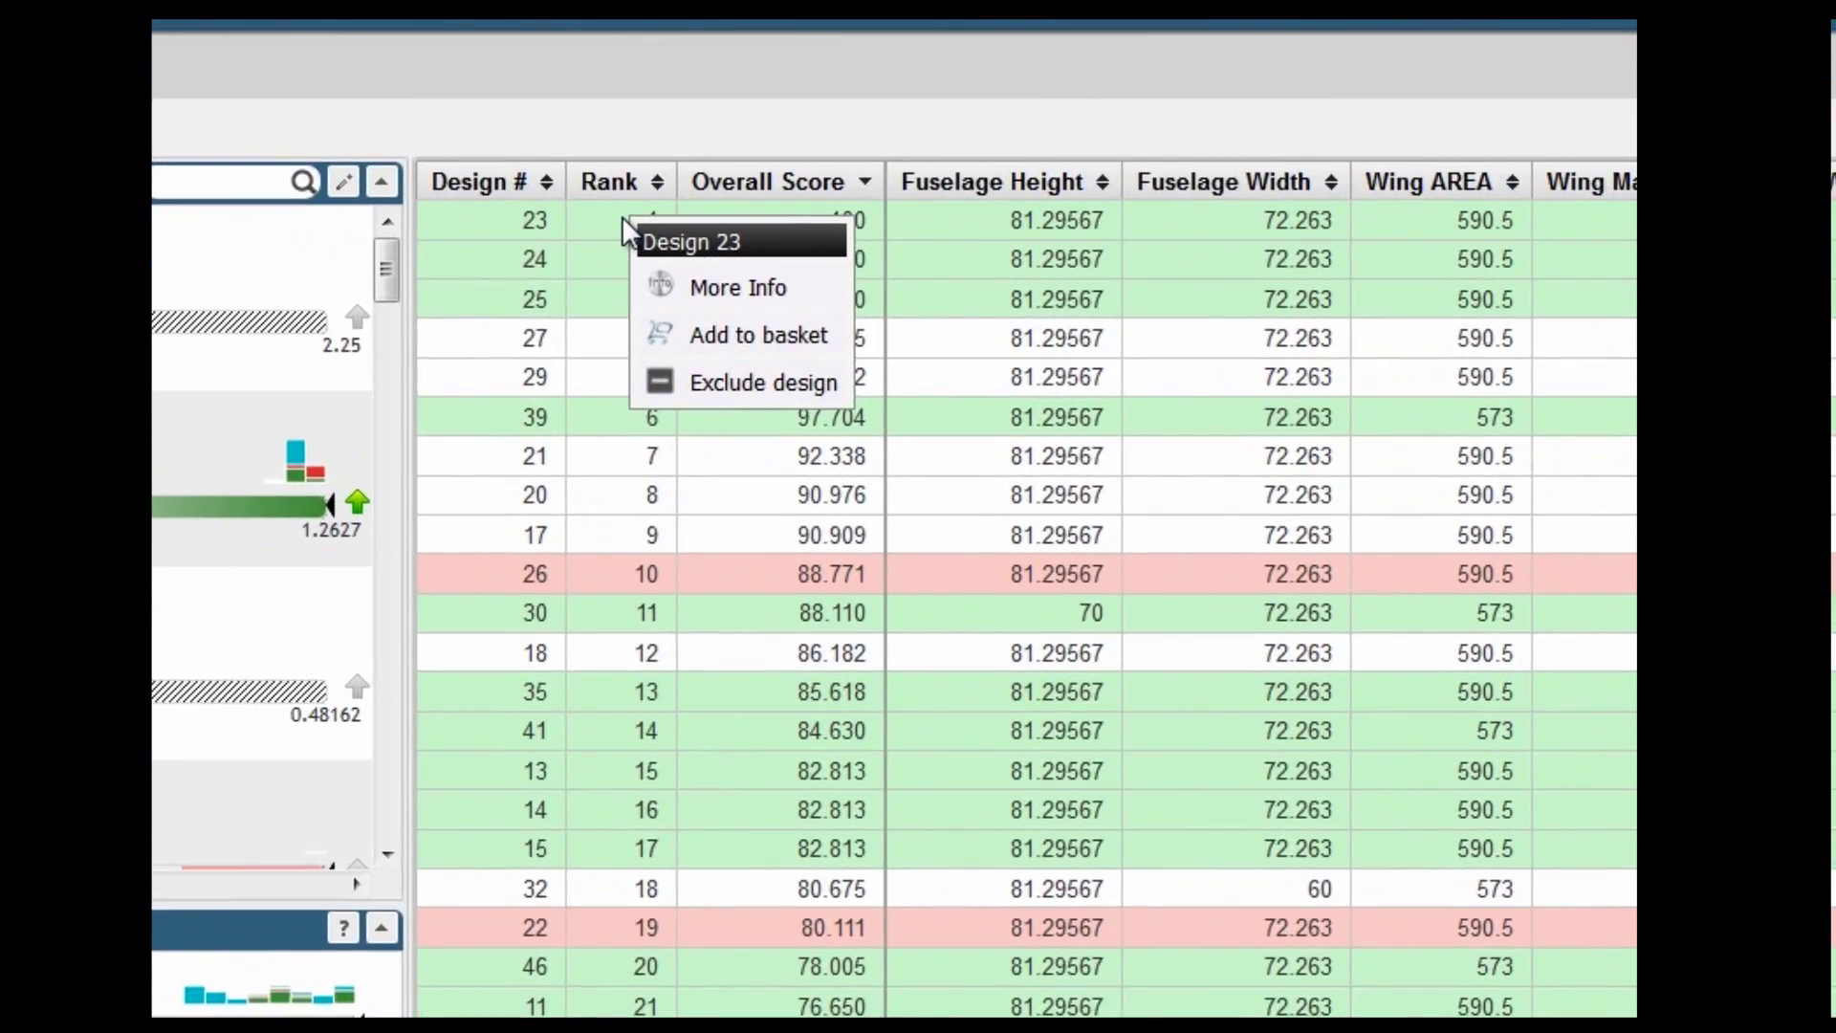
{"action": "left_click", "coordinate": [771, 337]}
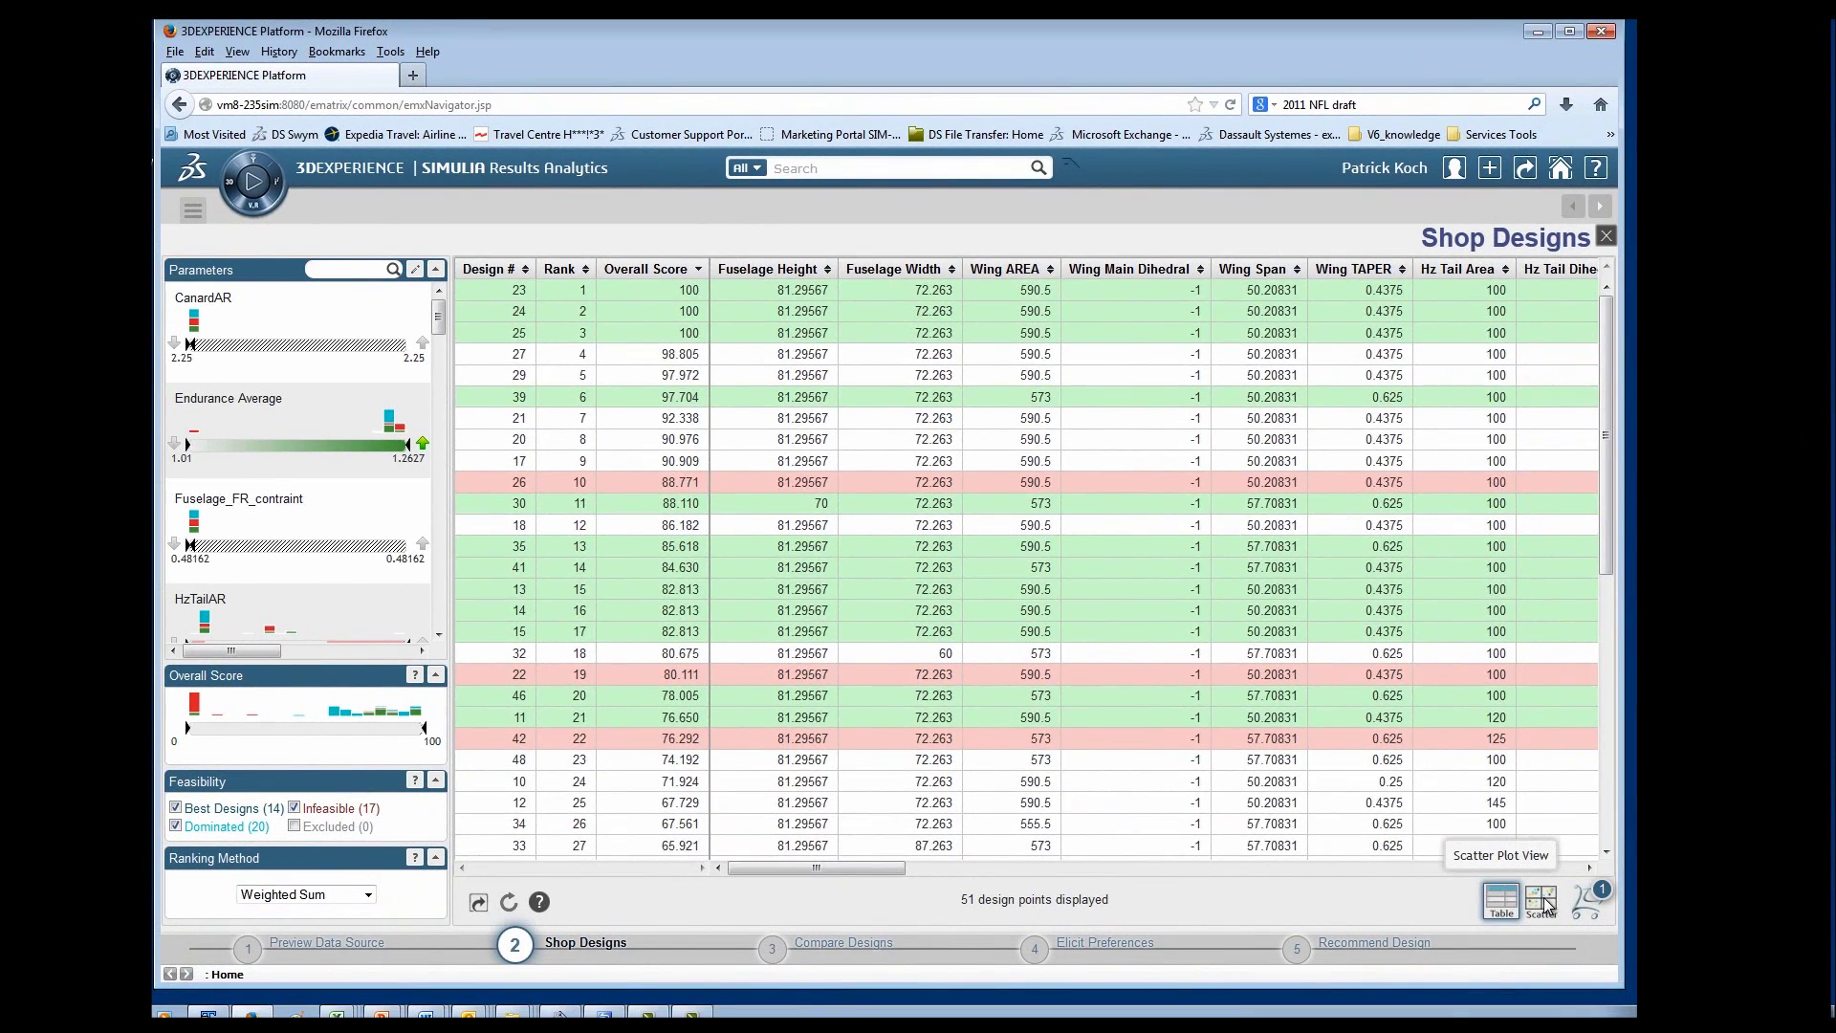
Switch to the scatter-plot matrix in a maximized browser and enlarge the TOGW Average vs Endurance Average cell
{"action": "left_click", "coordinate": [1546, 904]}
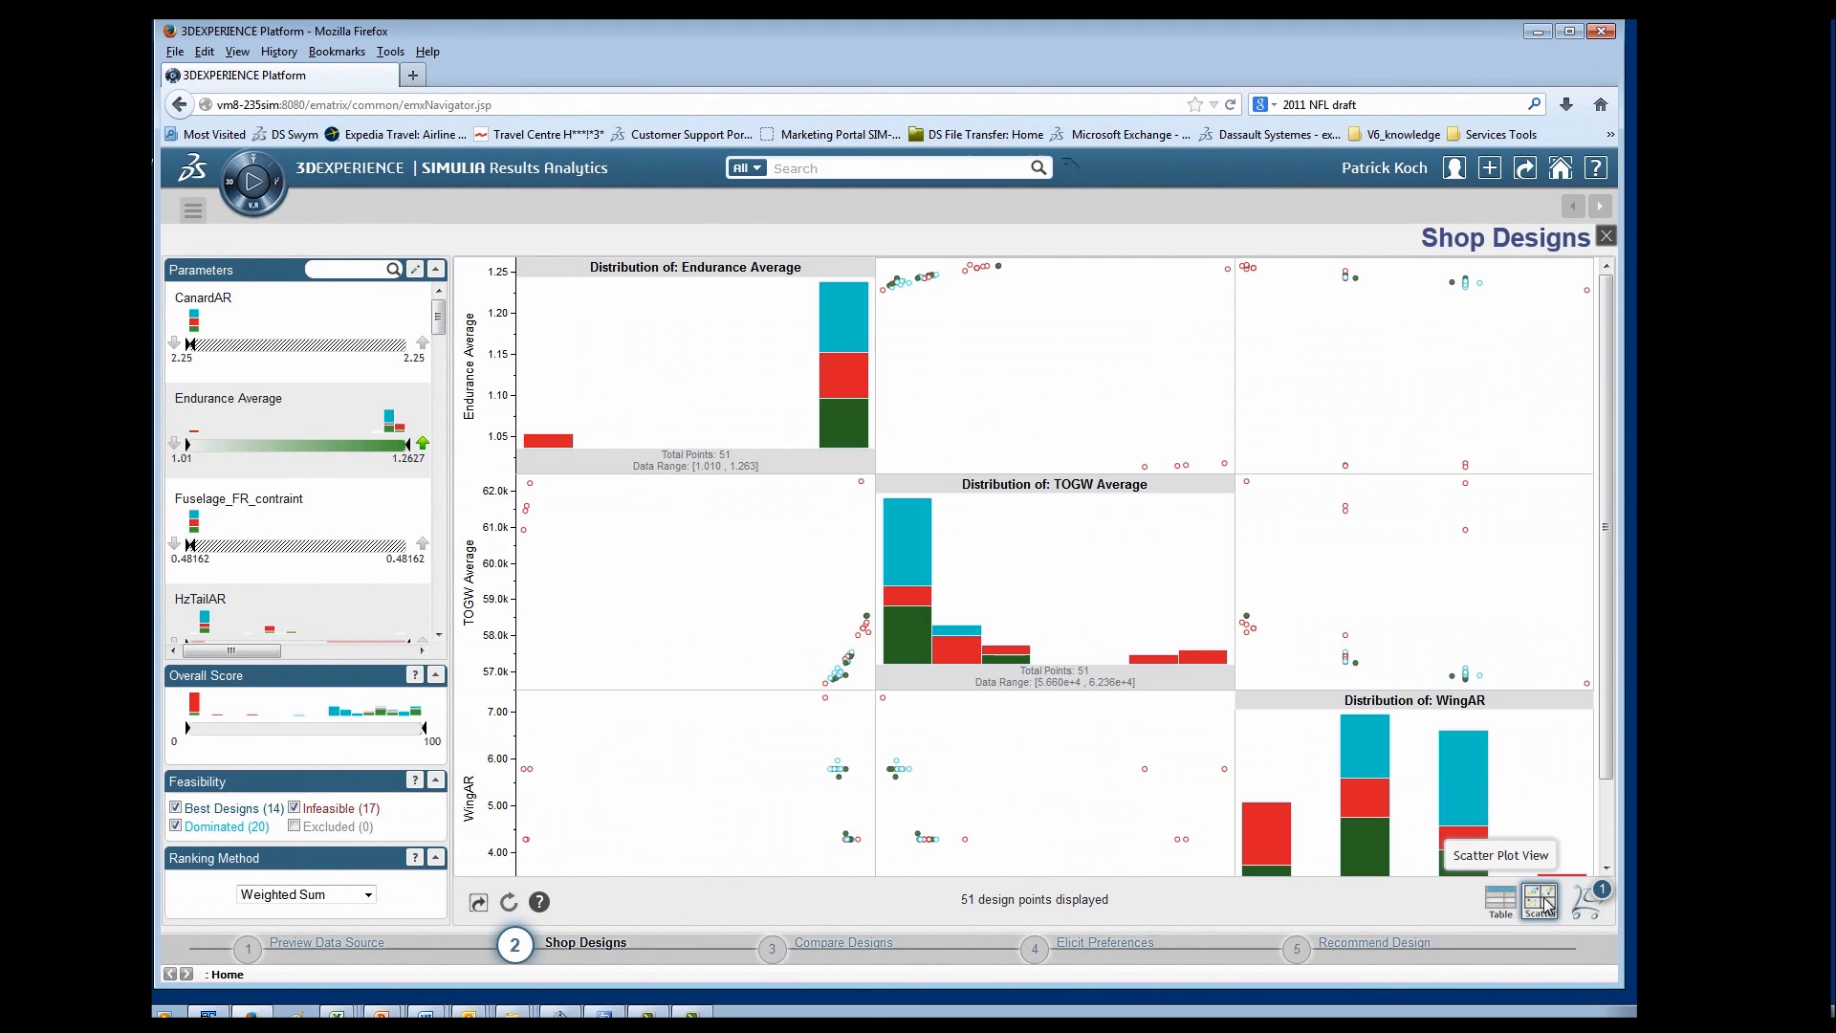
{"action": "double_click", "coordinate": [943, 32]}
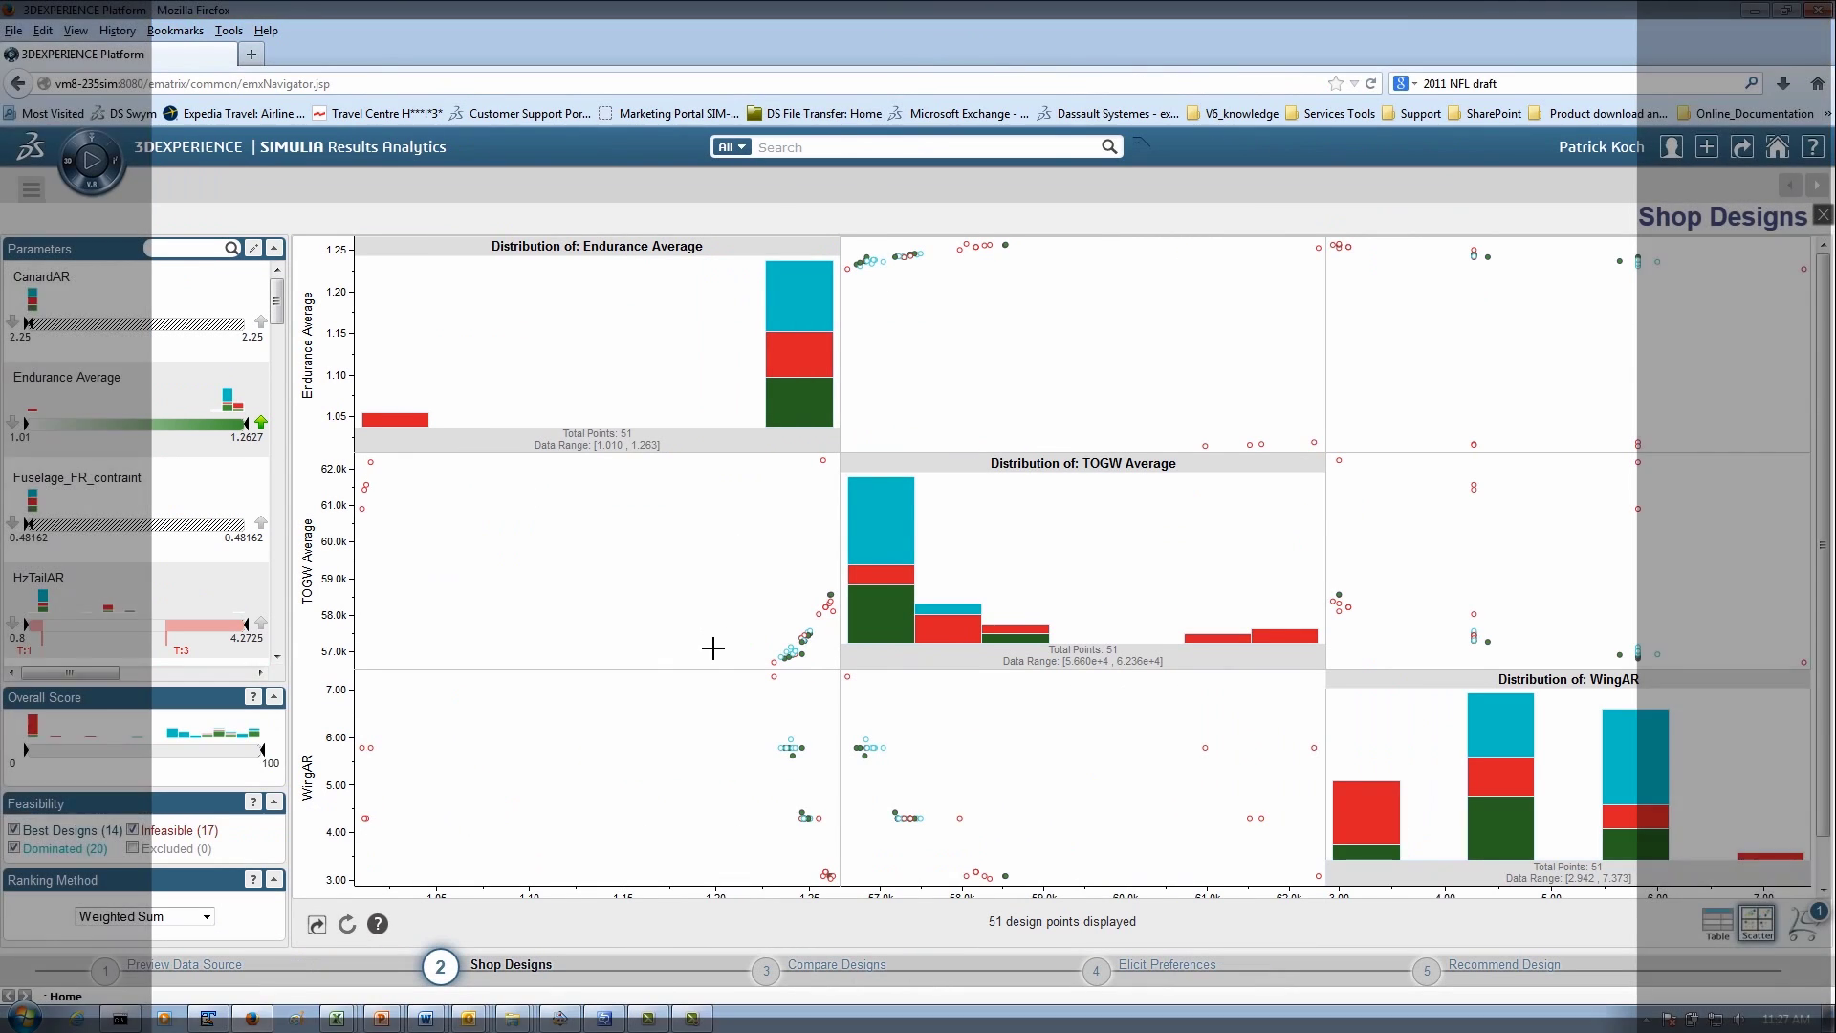
{"action": "scroll", "coordinate": [1831, 813], "scroll_direction": "down", "scroll_amount": 1}
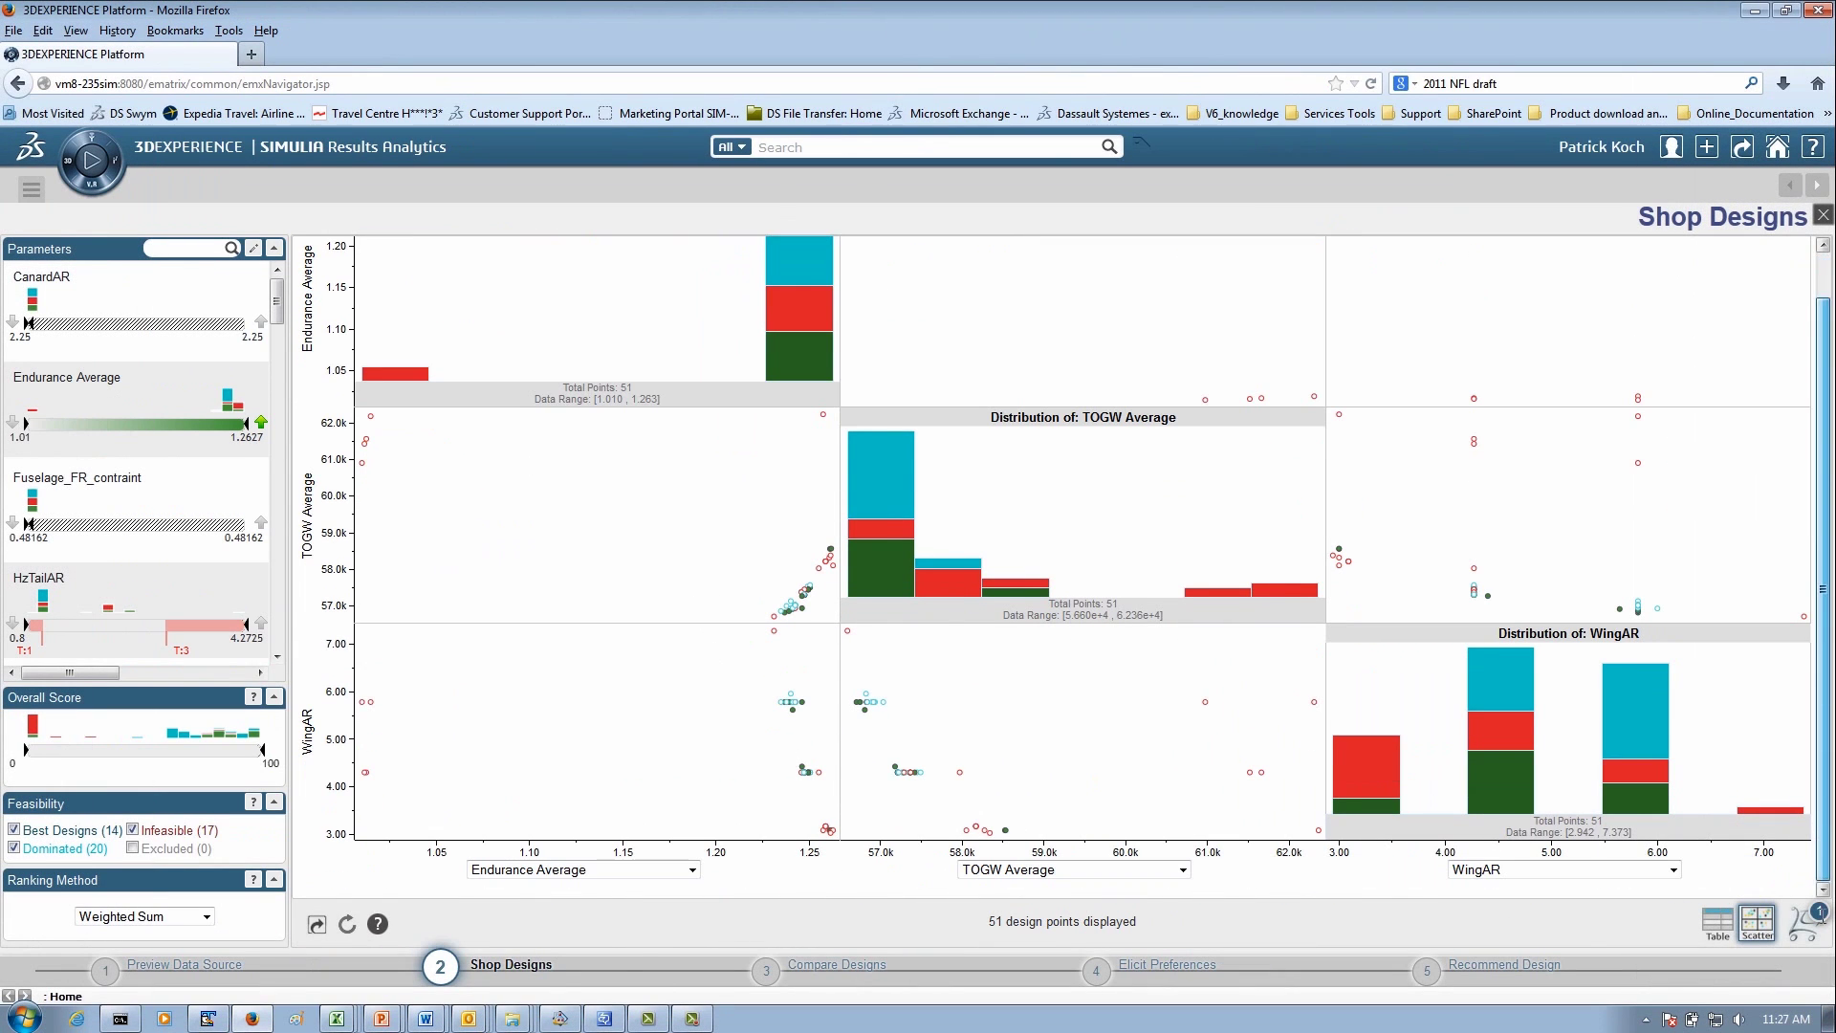
{"action": "double_click", "coordinate": [695, 459]}
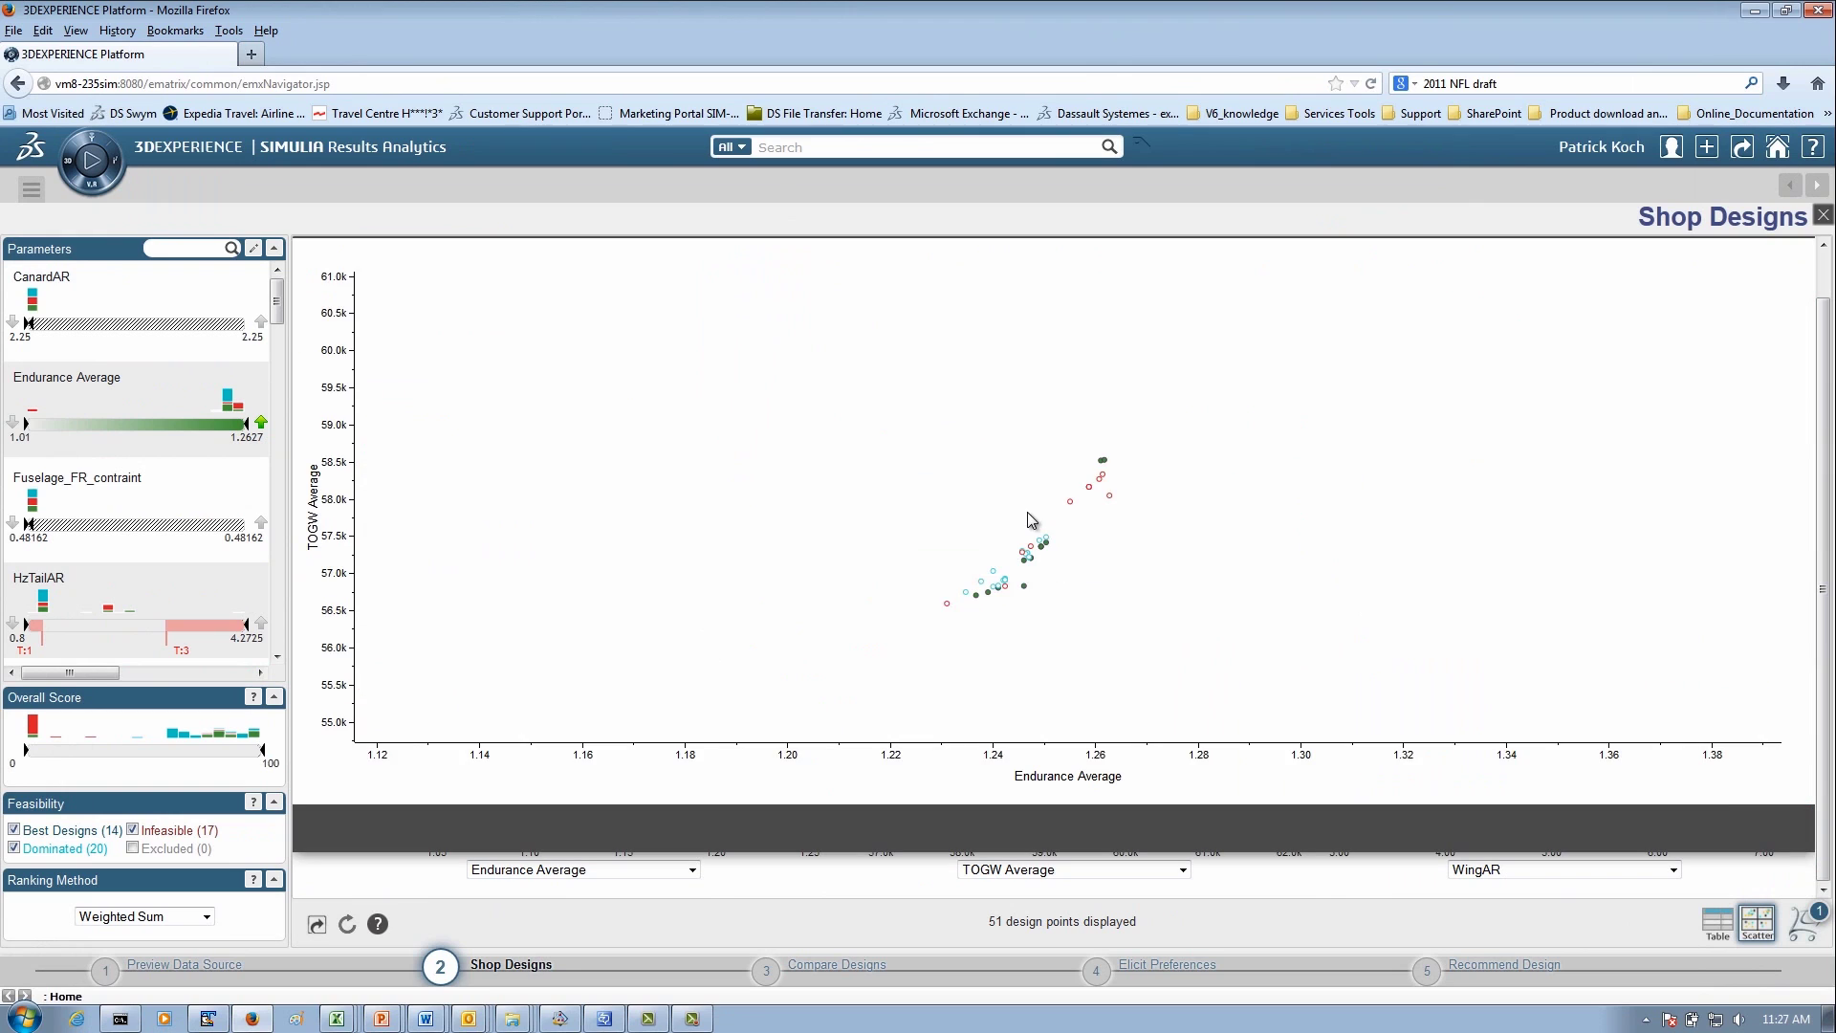
{"action": "scroll", "coordinate": [1058, 562], "scroll_direction": "up", "scroll_amount": 5}
{"action": "scroll", "coordinate": [1069, 567], "scroll_direction": "down", "scroll_amount": 4}
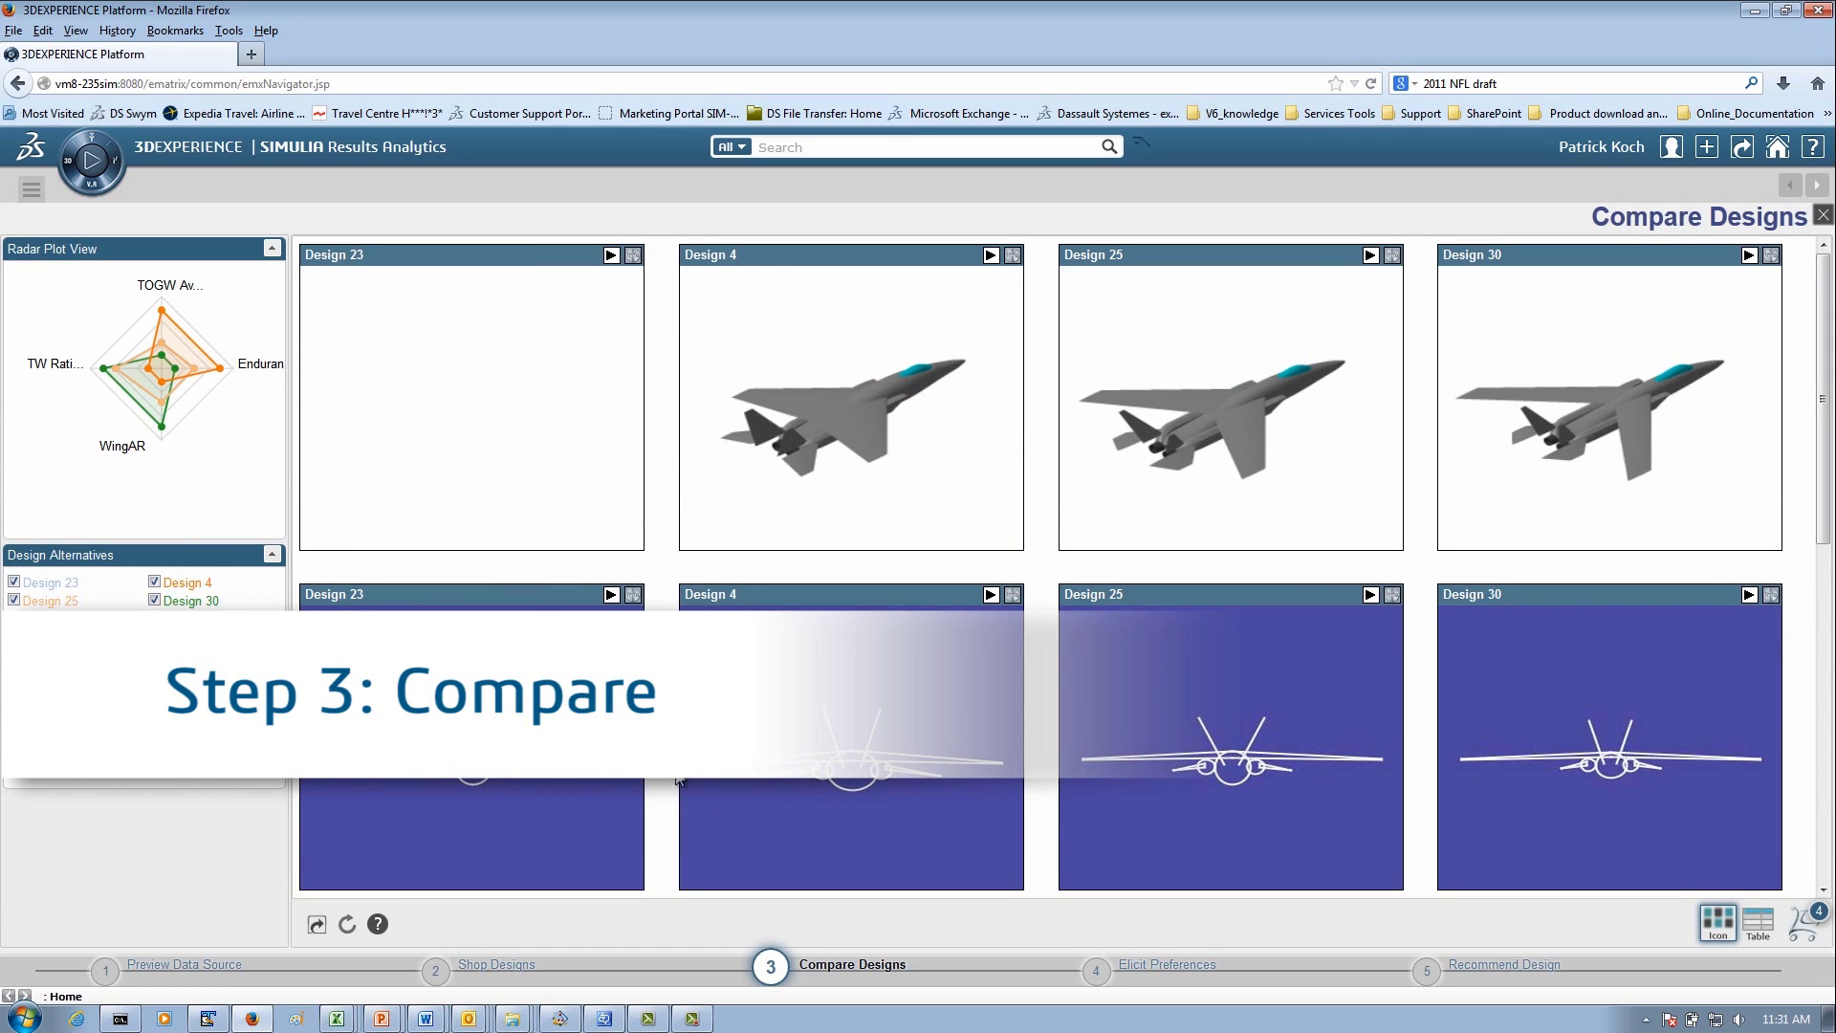
Uncheck Design 23 under Design Alternatives to drop it from the comparison
{"action": "scroll", "coordinate": [731, 794], "scroll_direction": "down", "scroll_amount": 5}
{"action": "scroll", "coordinate": [662, 756], "scroll_direction": "down", "scroll_amount": 4}
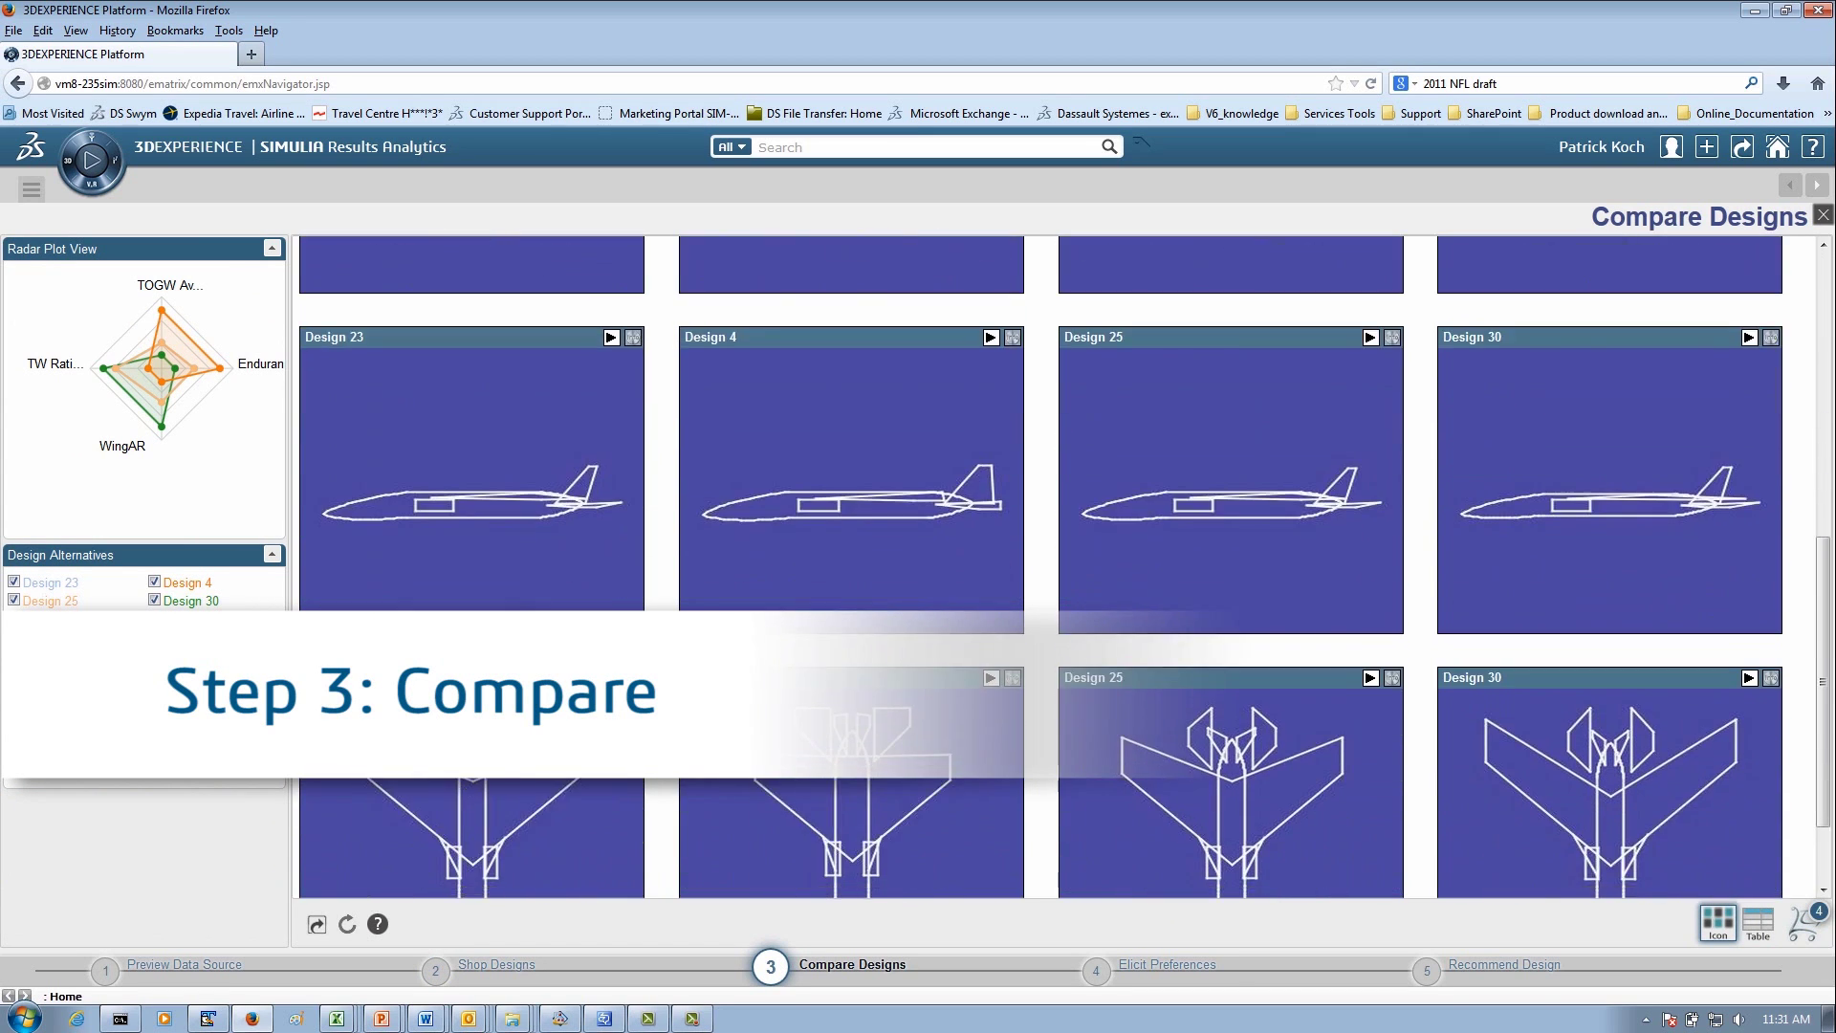
{"action": "scroll", "coordinate": [662, 756], "scroll_direction": "up", "scroll_amount": 7}
{"action": "scroll", "coordinate": [662, 755], "scroll_direction": "up", "scroll_amount": 1}
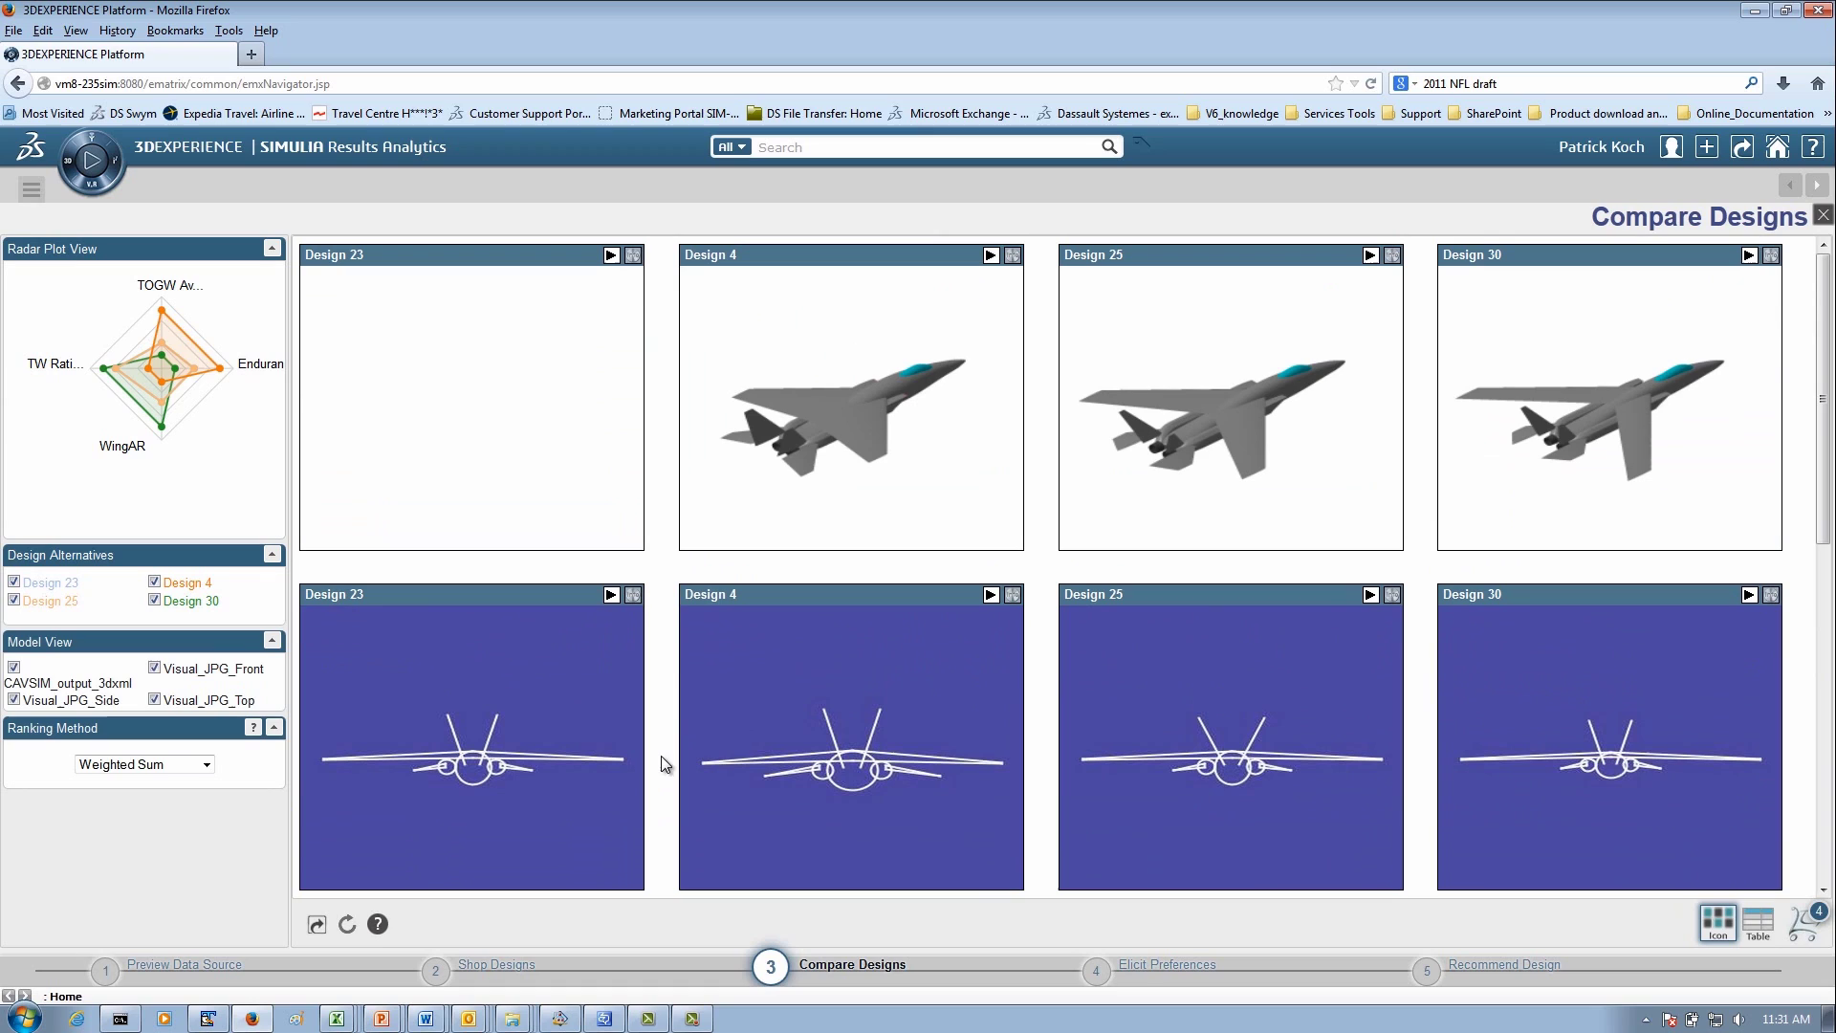
{"action": "left_click", "coordinate": [13, 581]}
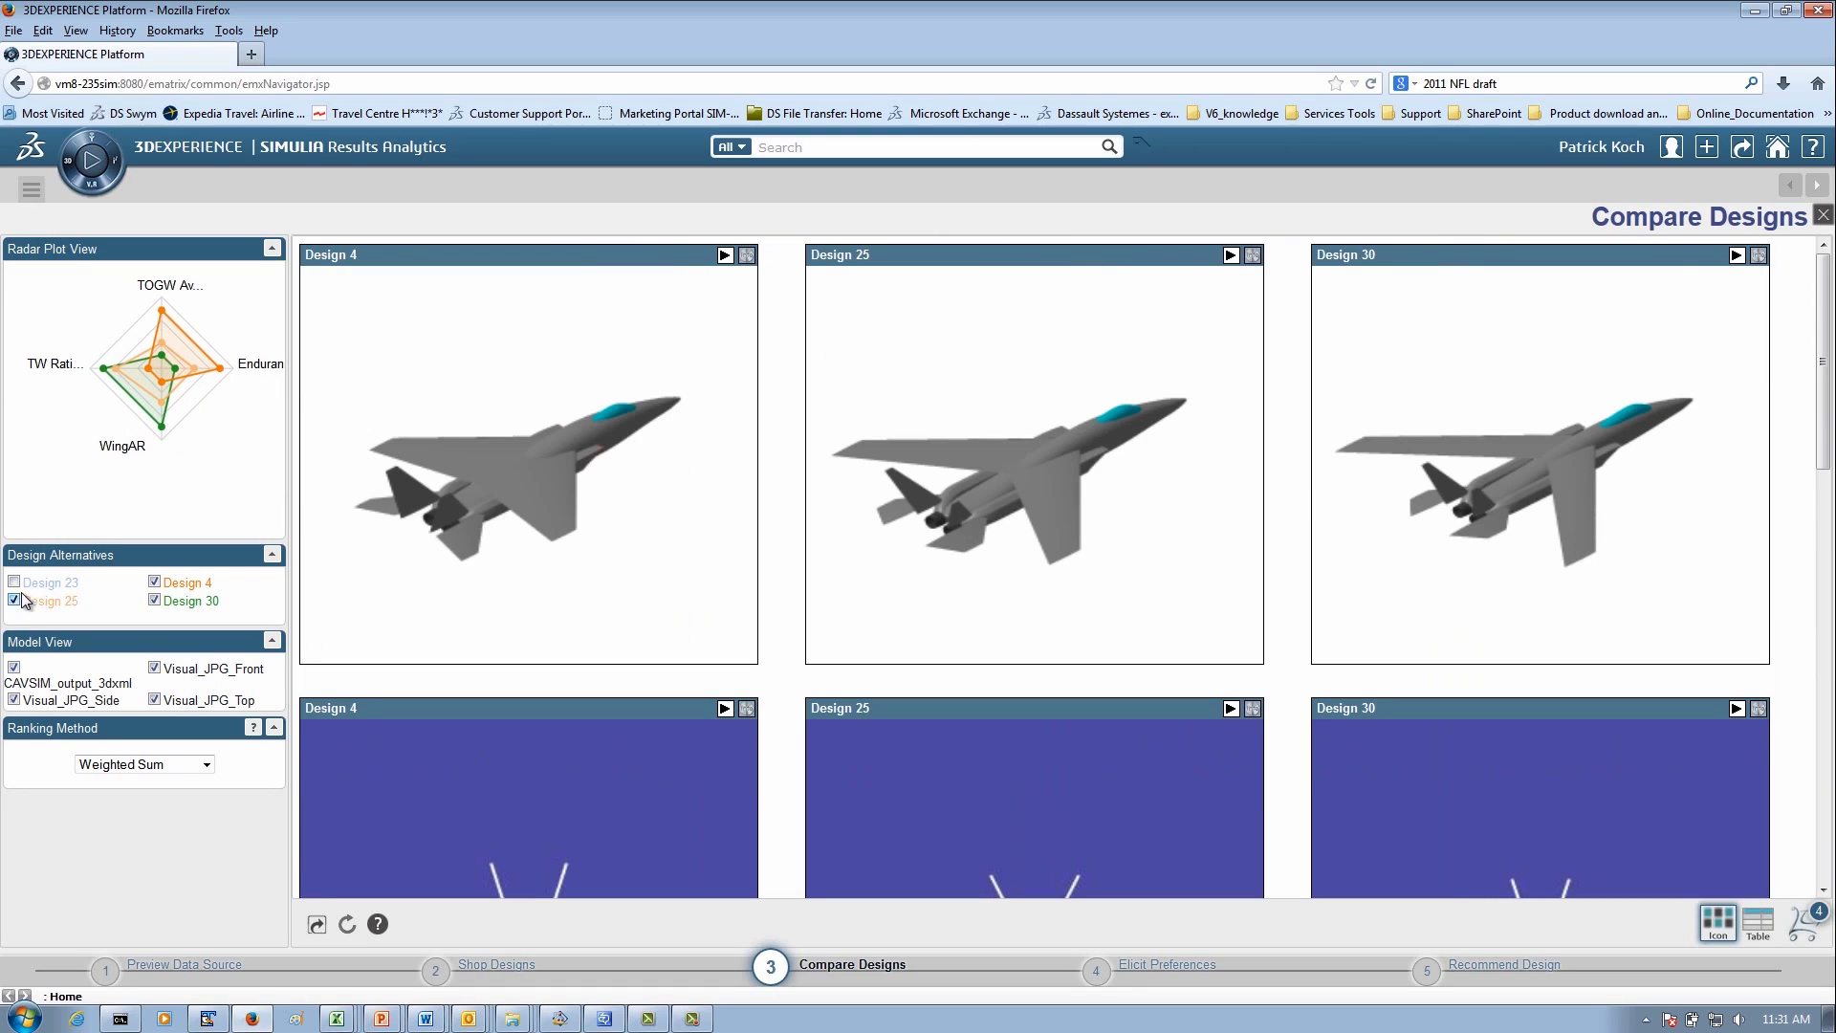
Open Design 4's 3D aircraft model in an enlarged viewer and play its animation
{"action": "left_click", "coordinate": [724, 255]}
{"action": "left_click_drag", "start_coordinate": [1140, 667], "coordinate": [1595, 933]}
{"action": "left_click", "coordinate": [1012, 839]}
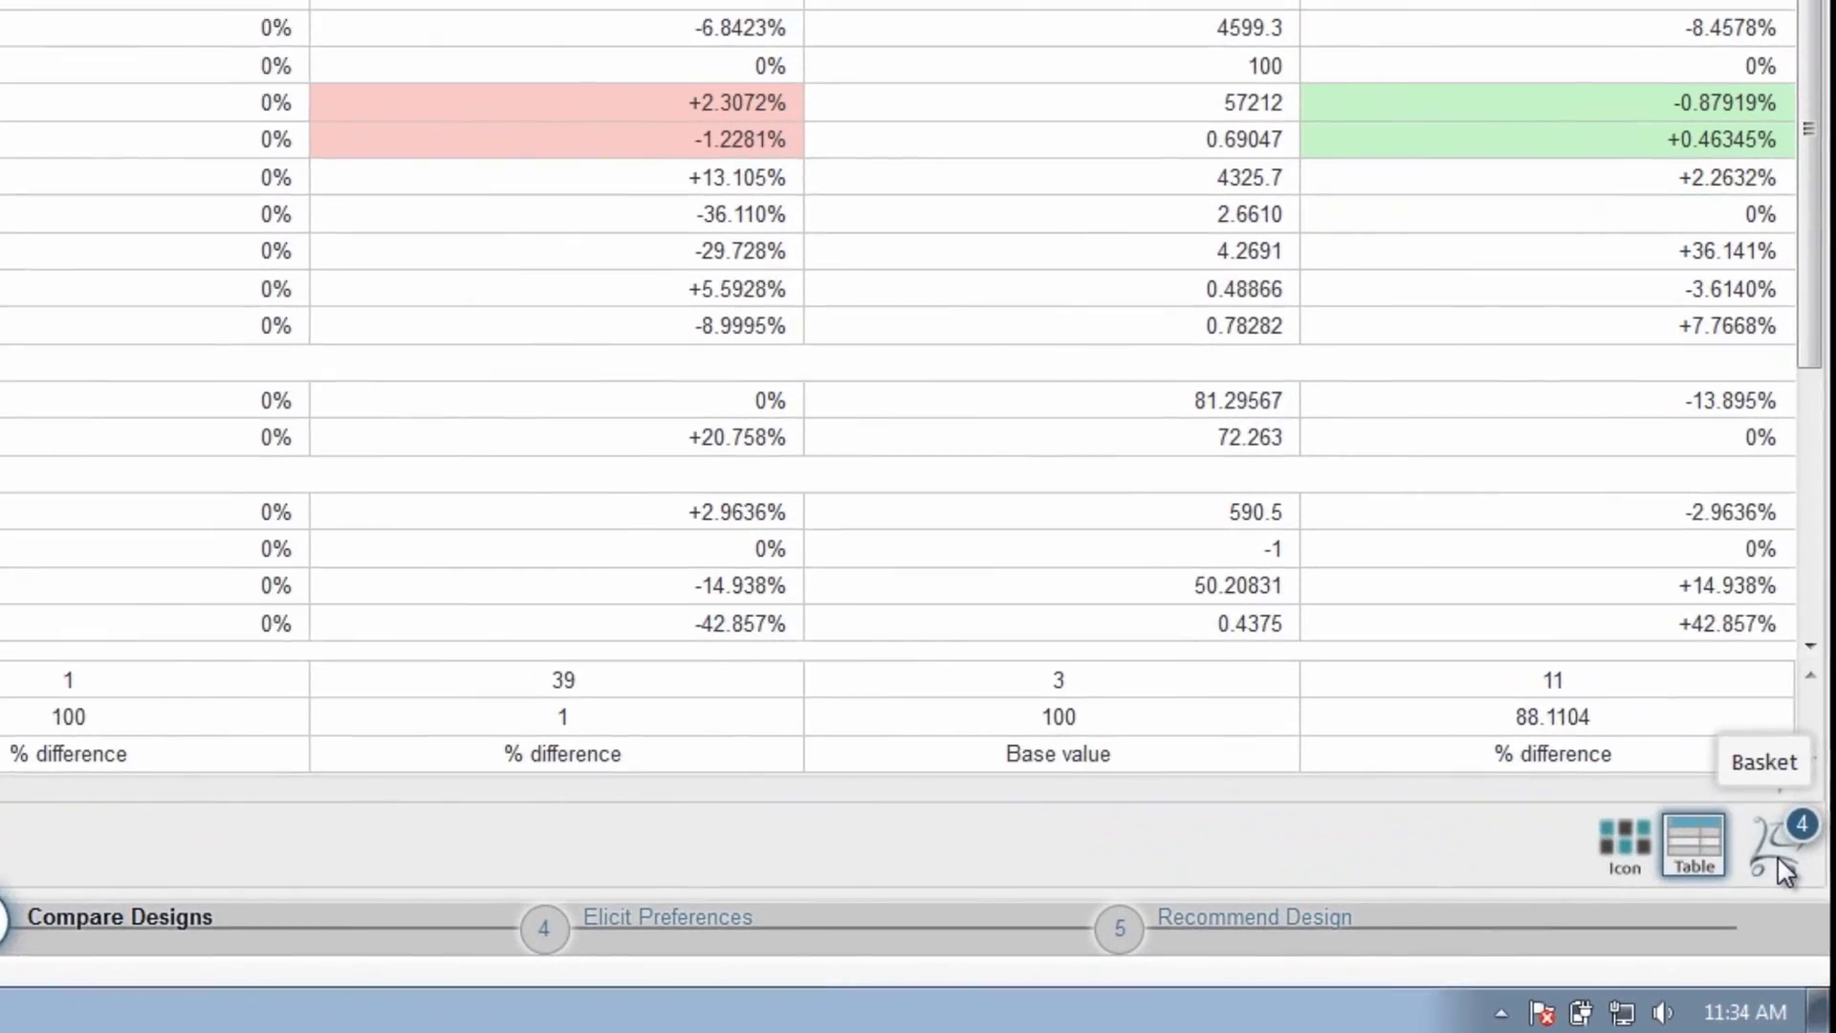
Remove Design 23 from the basket, flag Design 25 as recommended, and go to step 4 Elicit Preferences
{"action": "left_click", "coordinate": [1777, 853]}
{"action": "left_click", "coordinate": [1720, 591]}
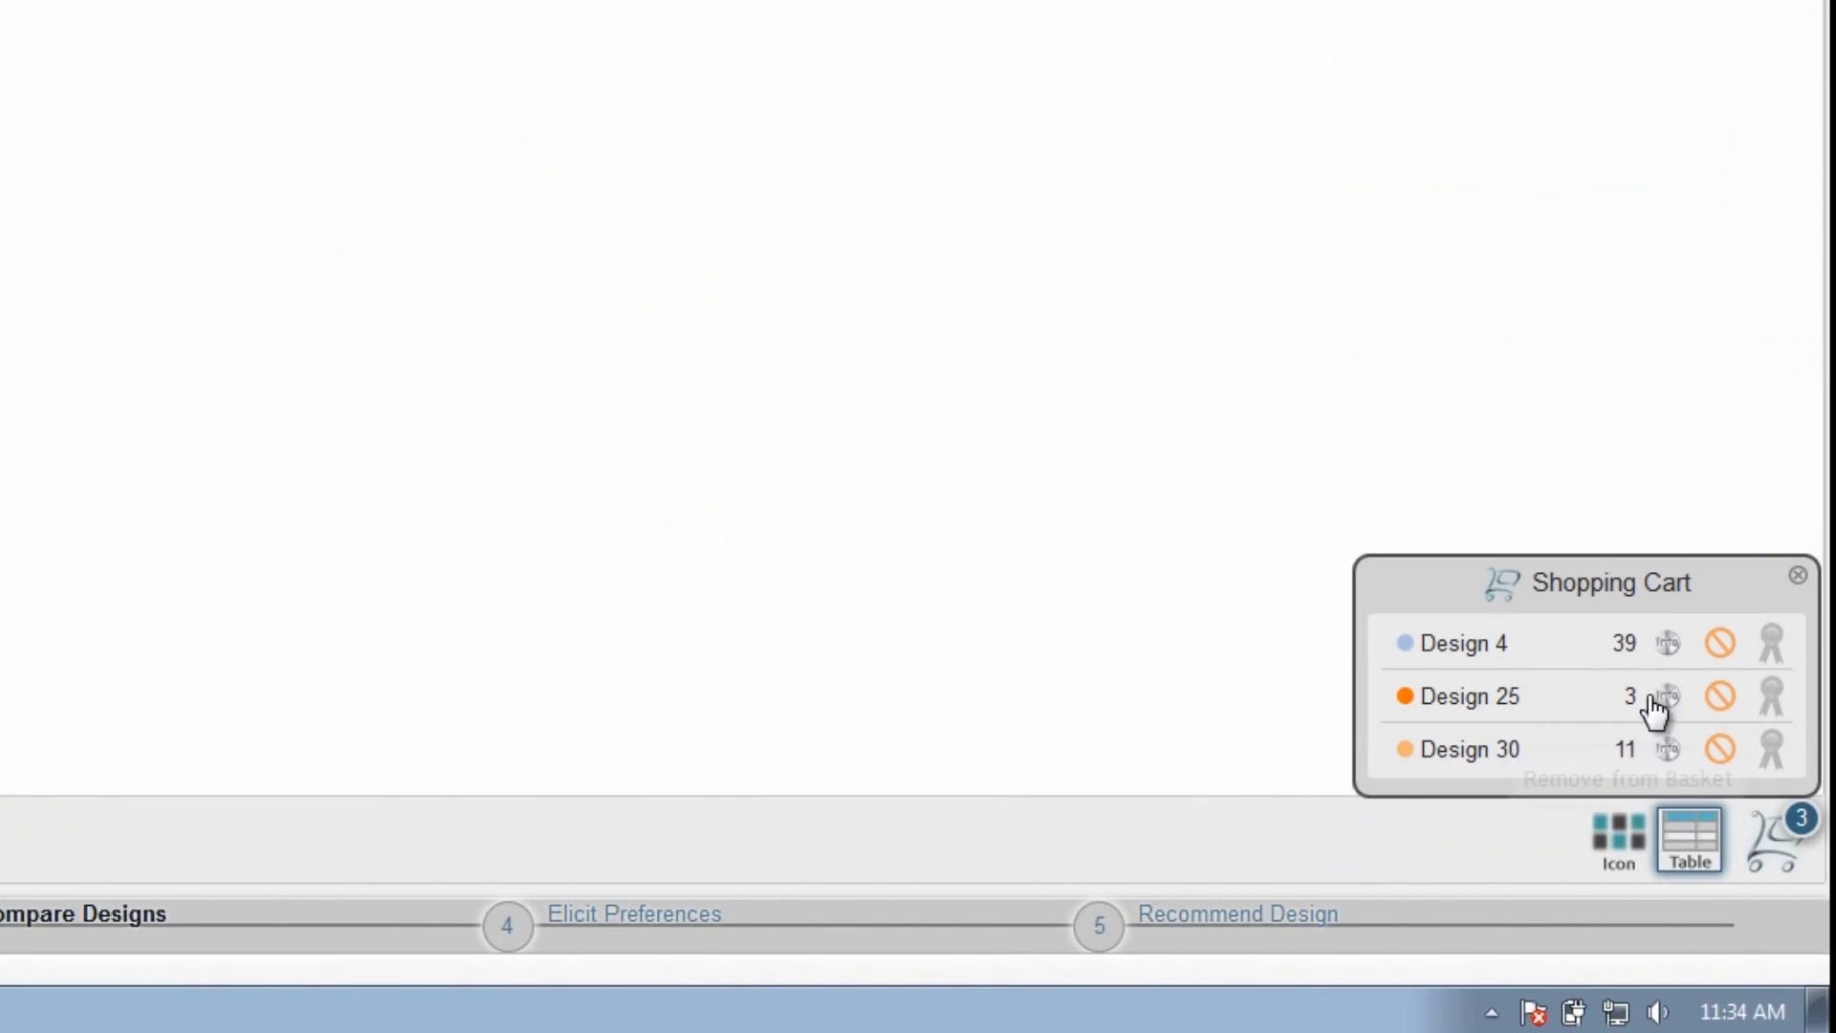
{"action": "left_click", "coordinate": [1771, 696]}
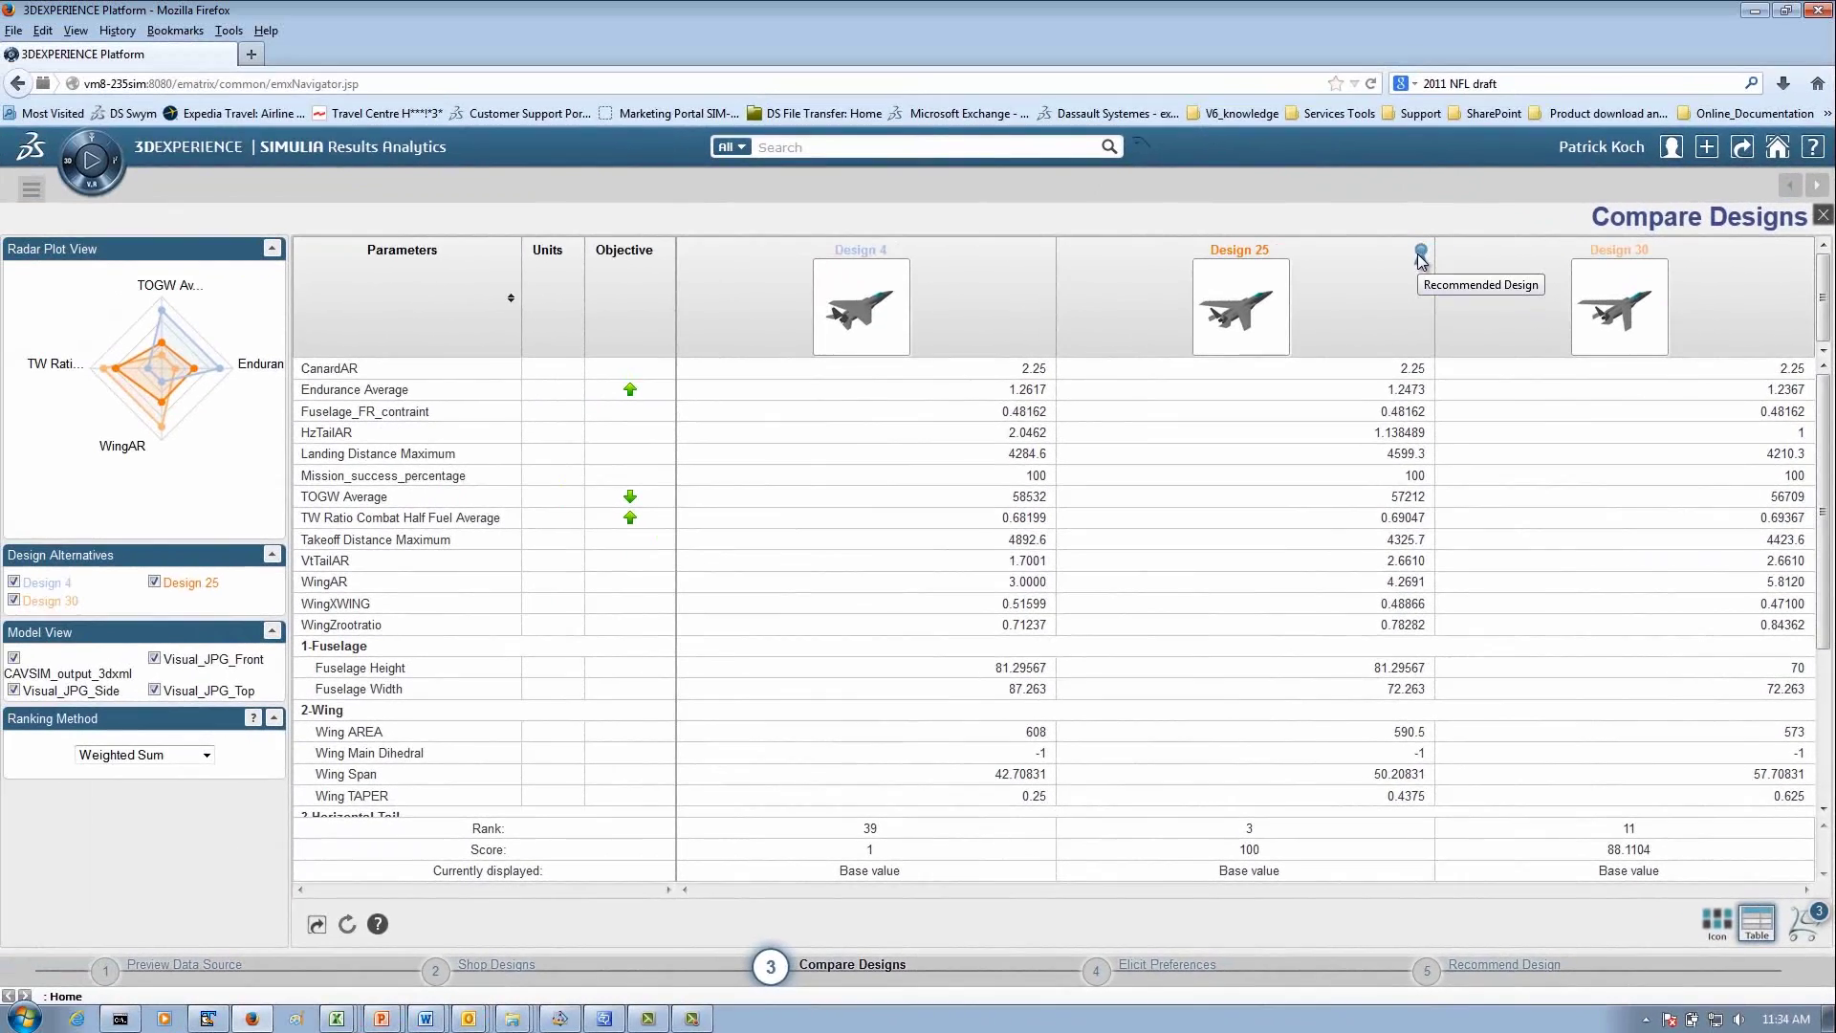
{"action": "left_click", "coordinate": [1153, 965]}
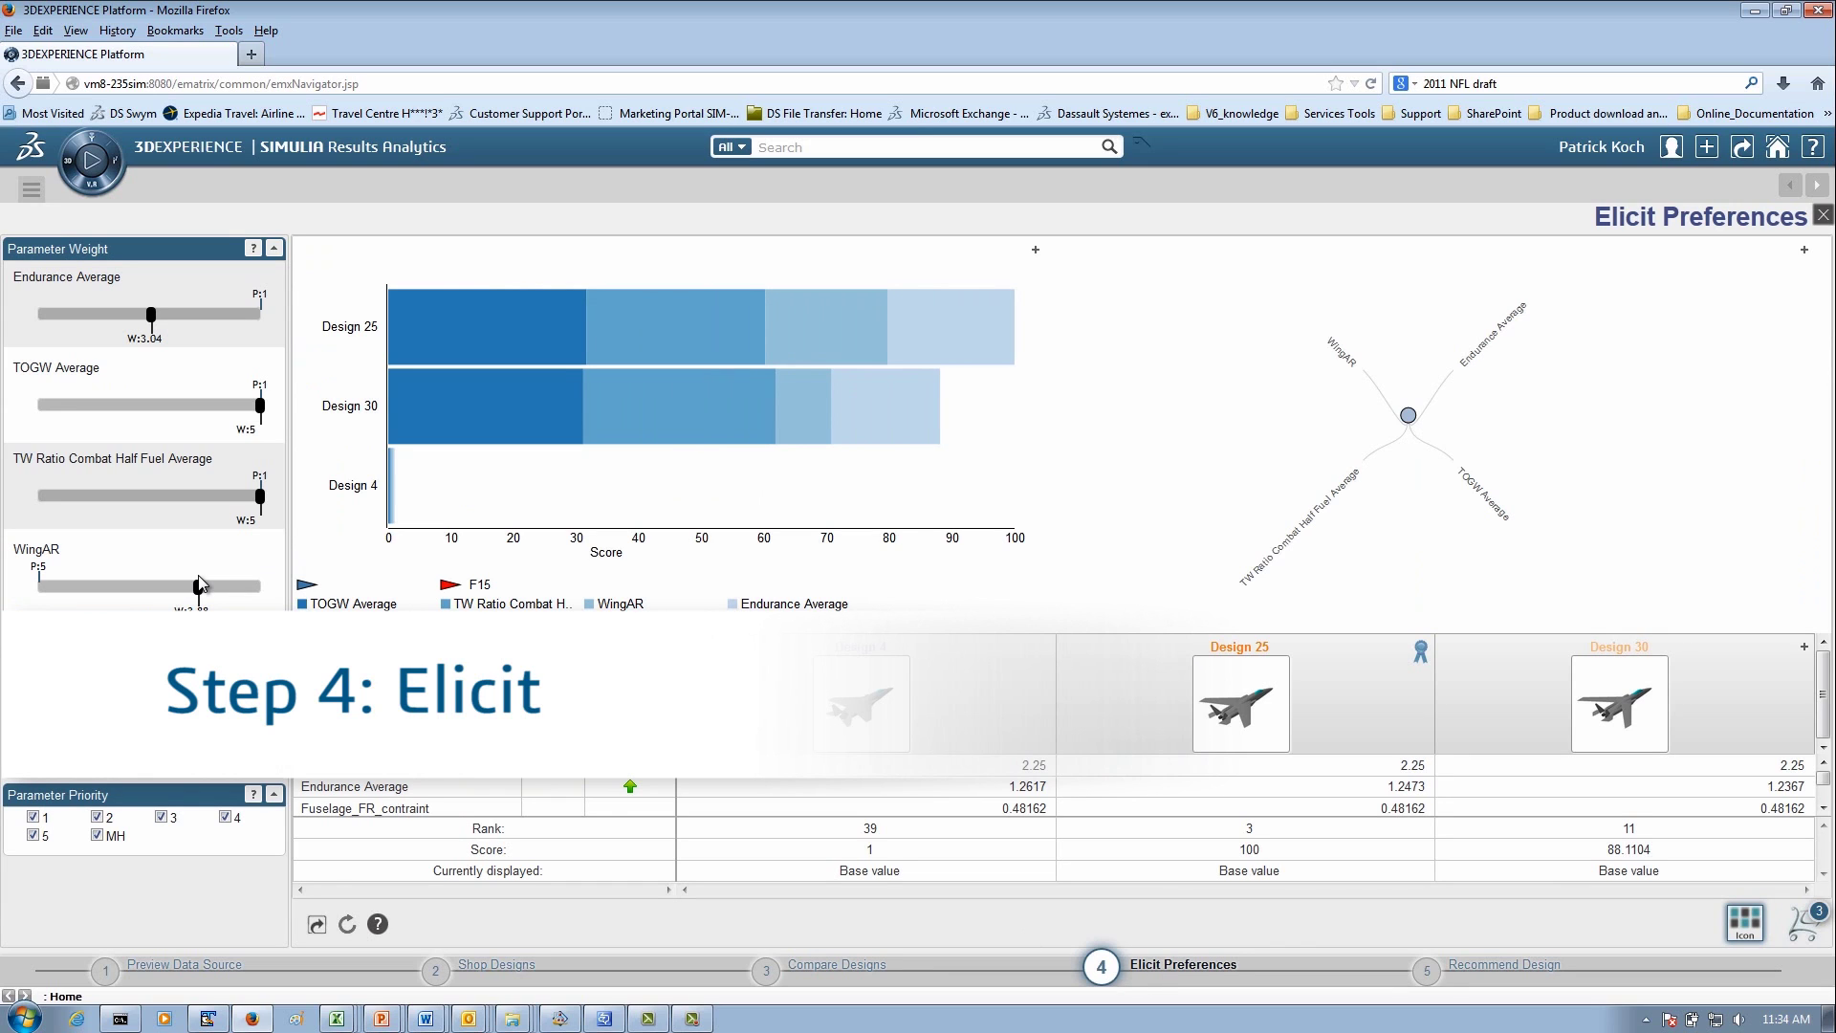
Set the WingAR weight to about 4.52 and the Endurance Average weight to about 4.68
{"action": "left_click_drag", "start_coordinate": [198, 587], "coordinate": [92, 587]}
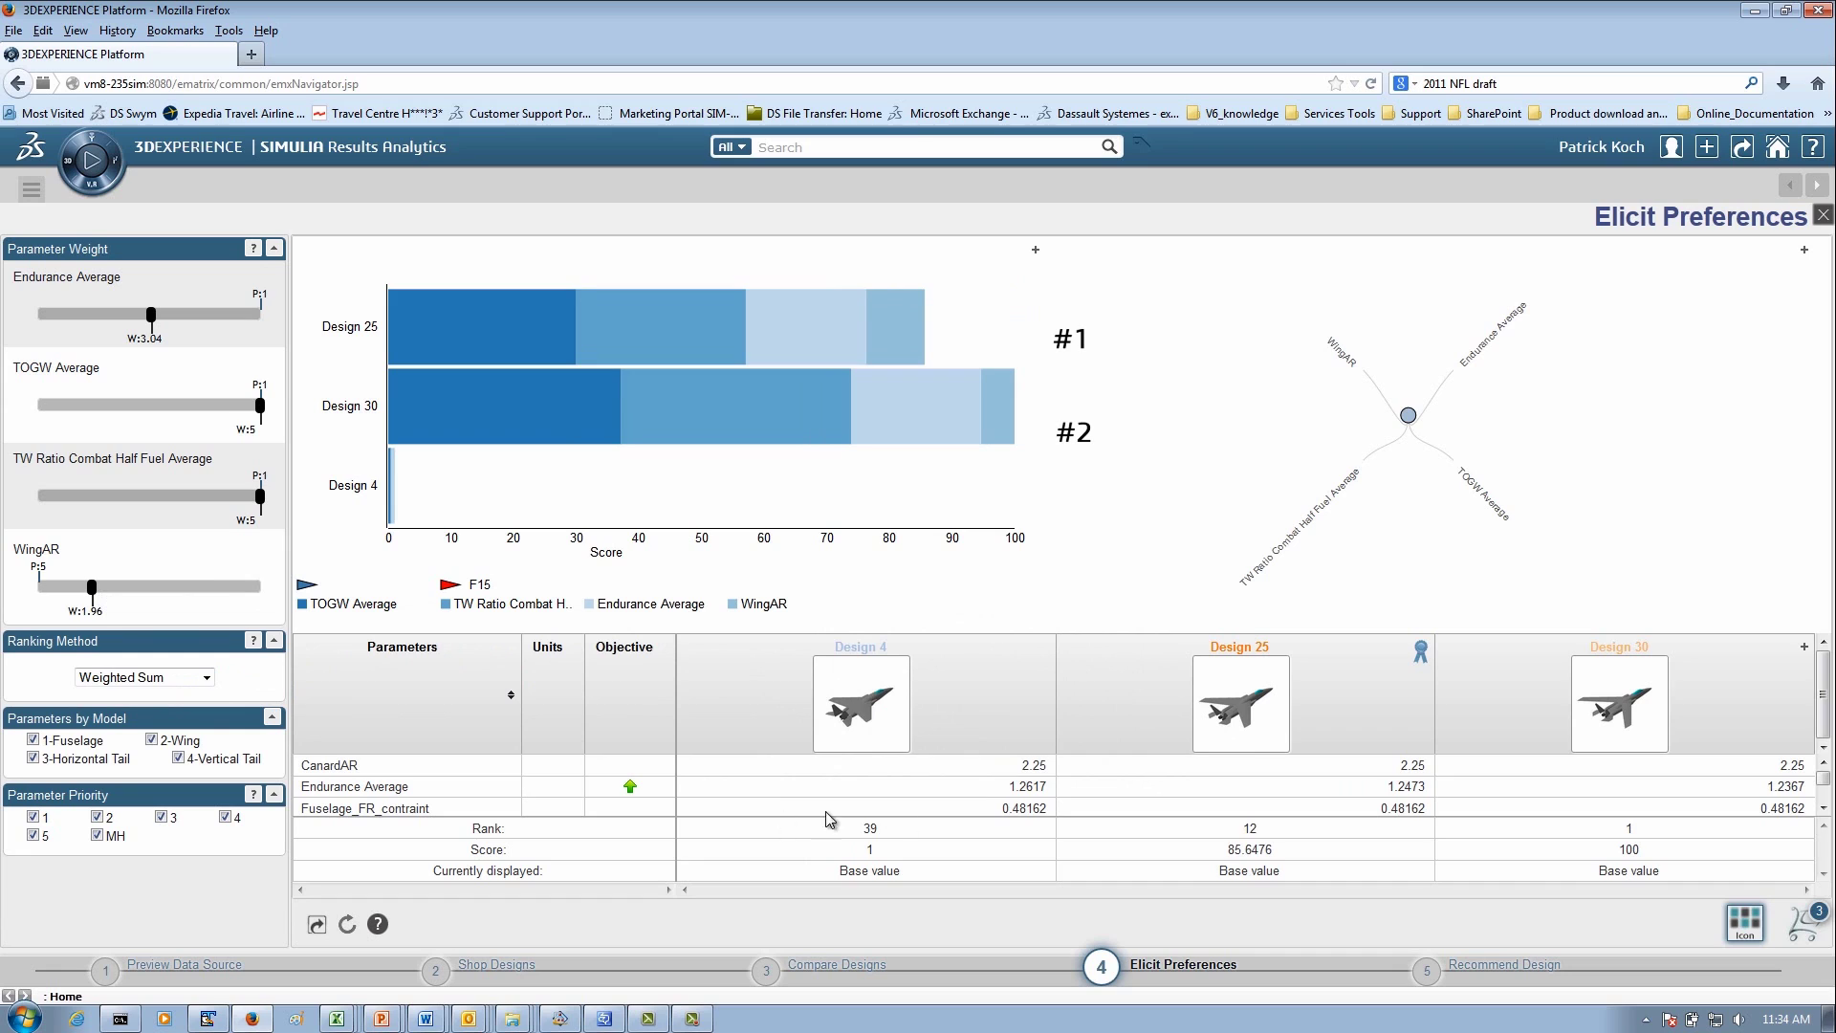
{"action": "double_click", "coordinate": [1642, 828]}
{"action": "left_click_drag", "start_coordinate": [92, 587], "coordinate": [233, 587]}
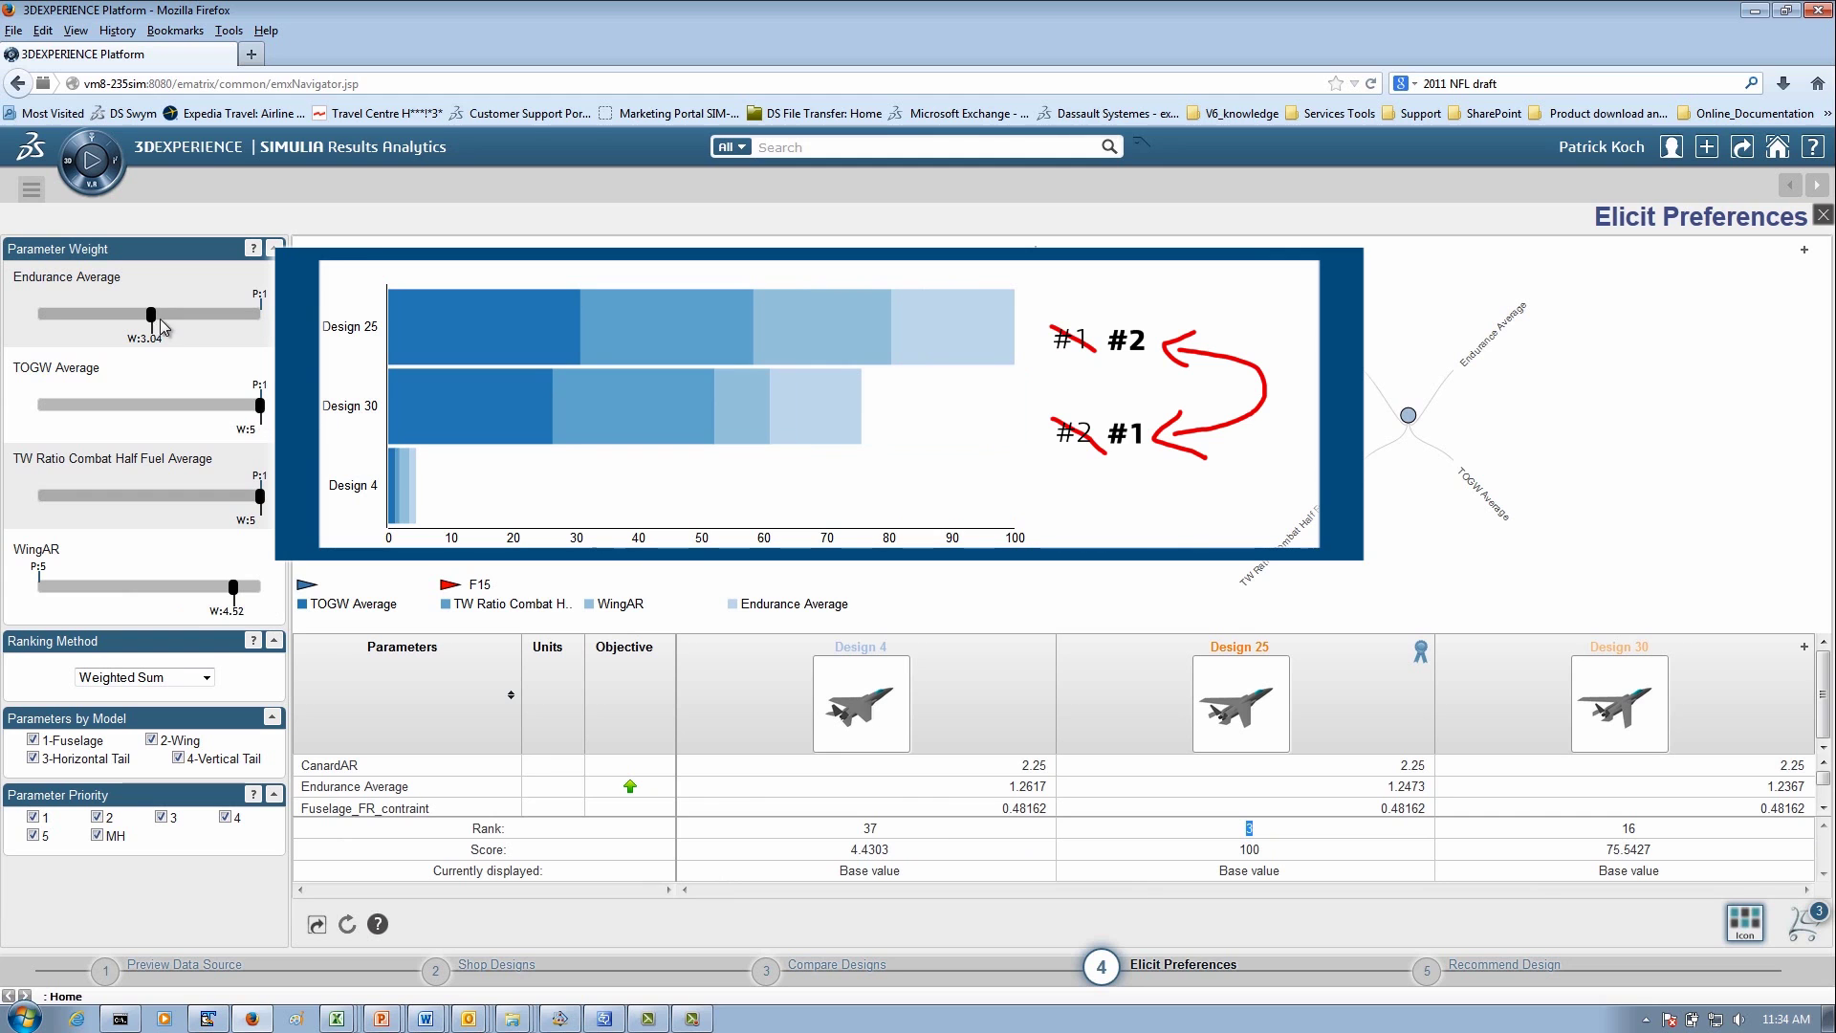
{"action": "left_click_drag", "start_coordinate": [159, 319], "coordinate": [242, 318]}
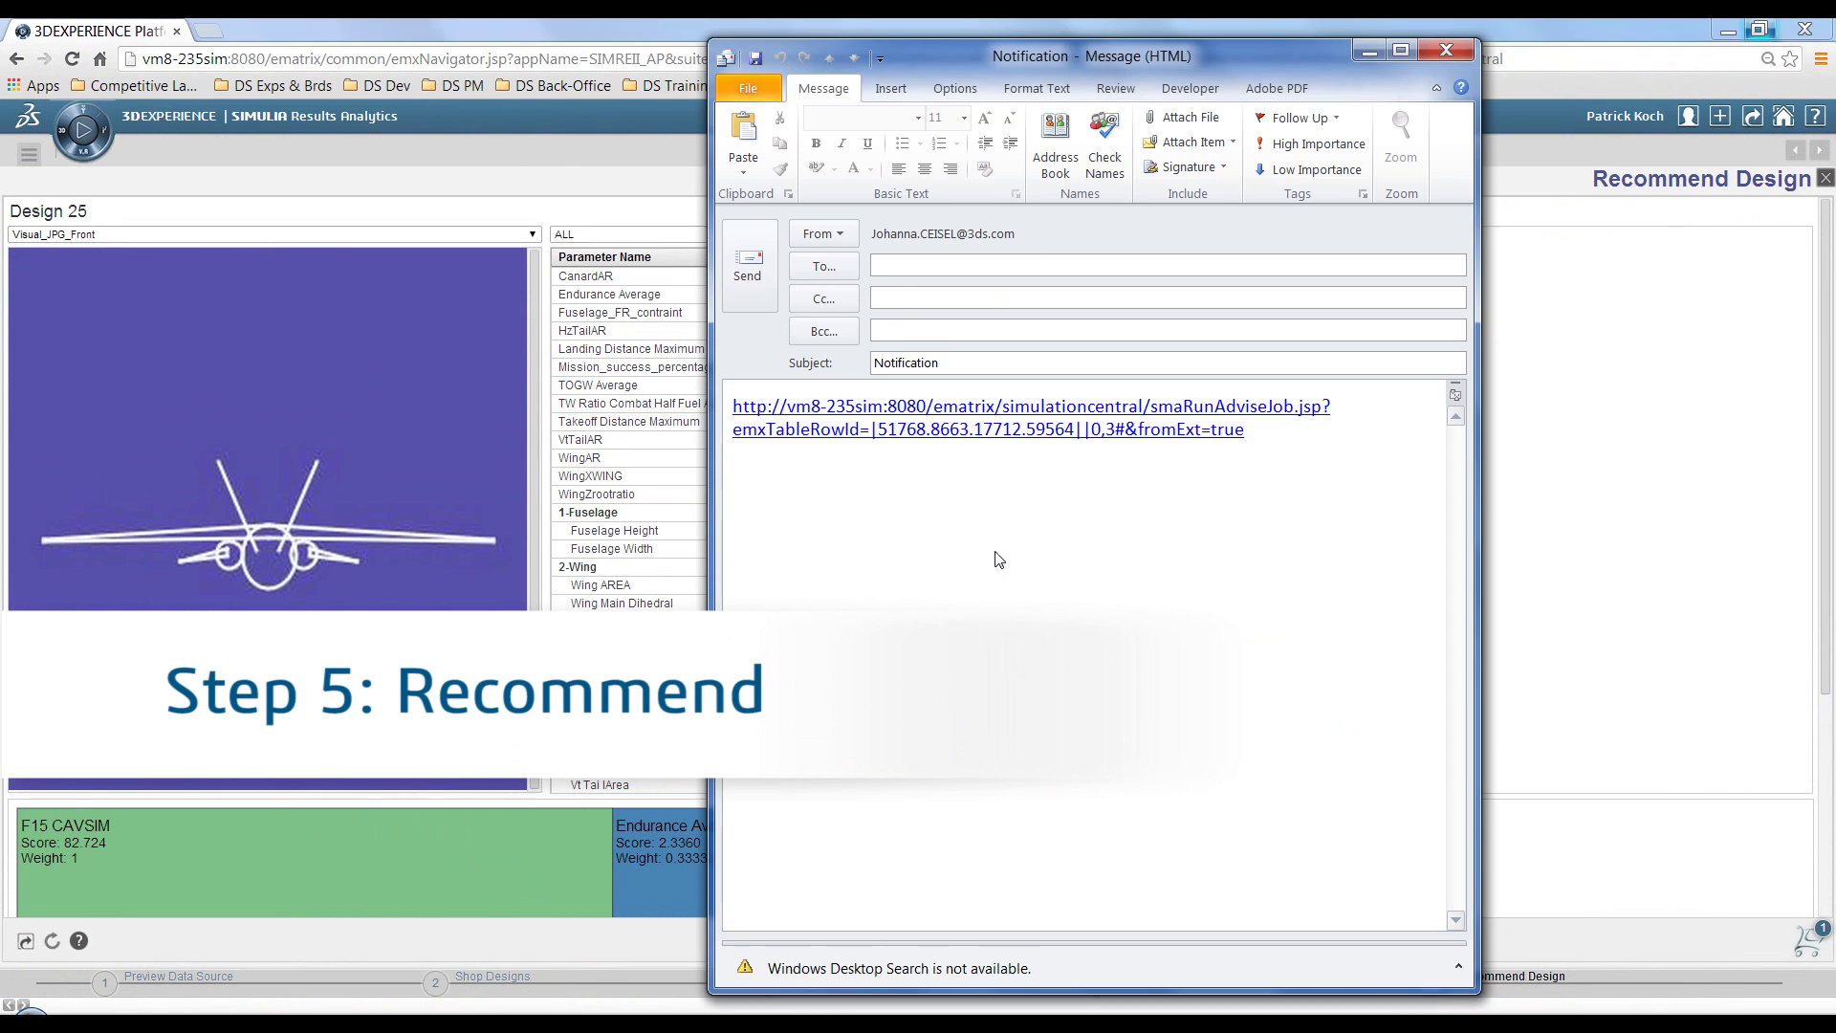
Paste the F-15 concept selection sentence and results link into the Notification email, undoing the duplicate link
{"action": "type", "text": "We have down selected an F-15 concept.  Please use these numbers for your sub-system analysis."}
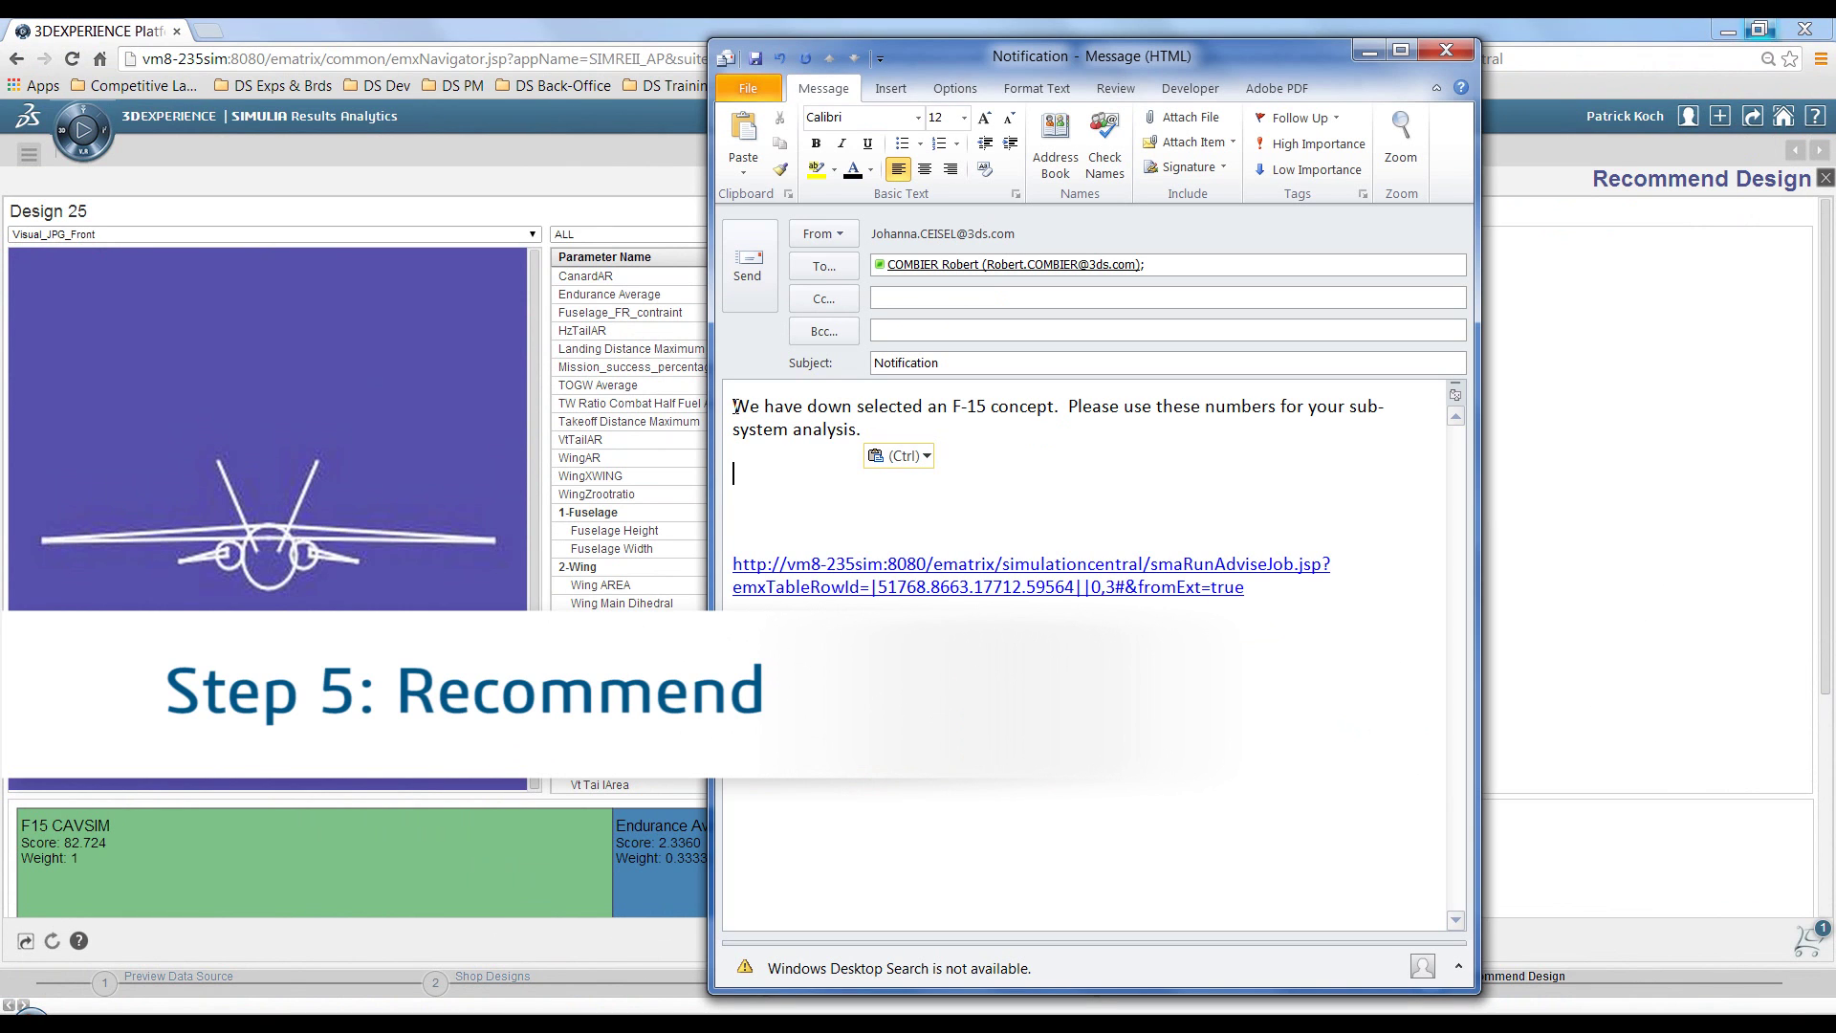
{"action": "type", "text": "http://vm8-235sim:8080/ematrix/simulationcentral/smaRunAdviseJob.jsp?emxTableRowId=|51768.8663.17712.59564||0,3#&fromExt=true"}
{"action": "key", "text": "ctrl+z"}
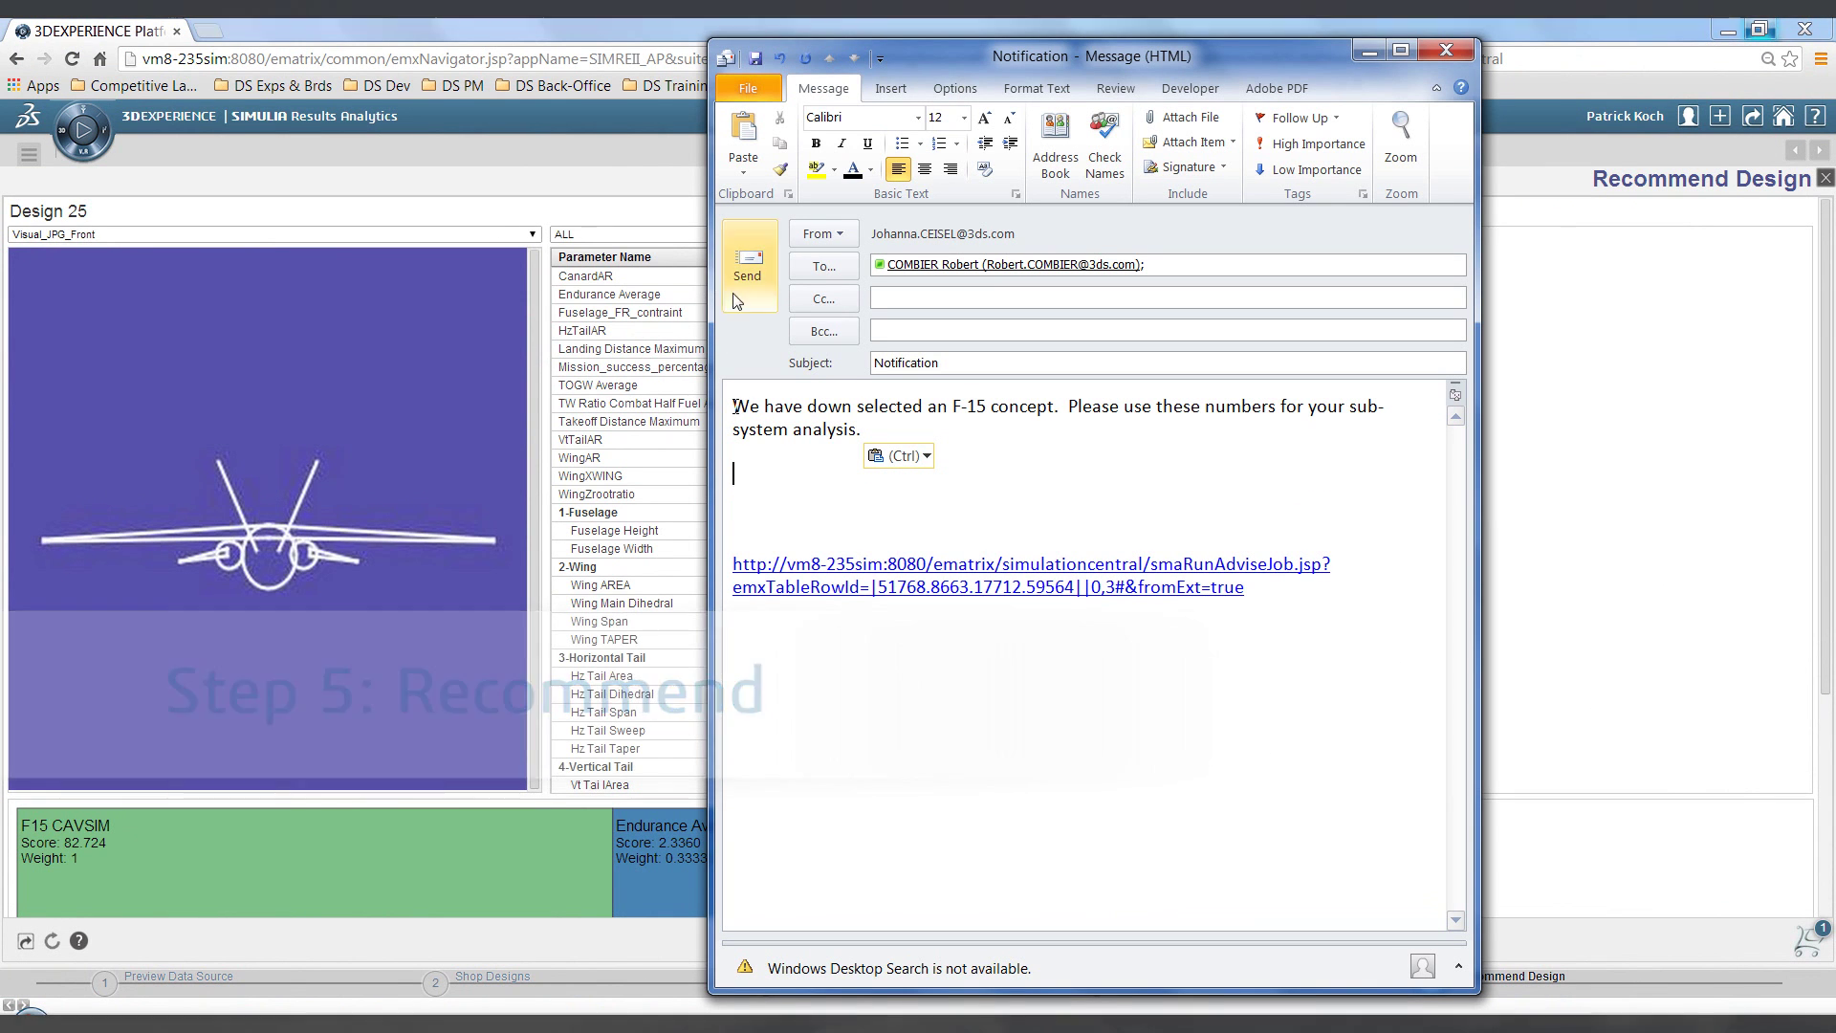